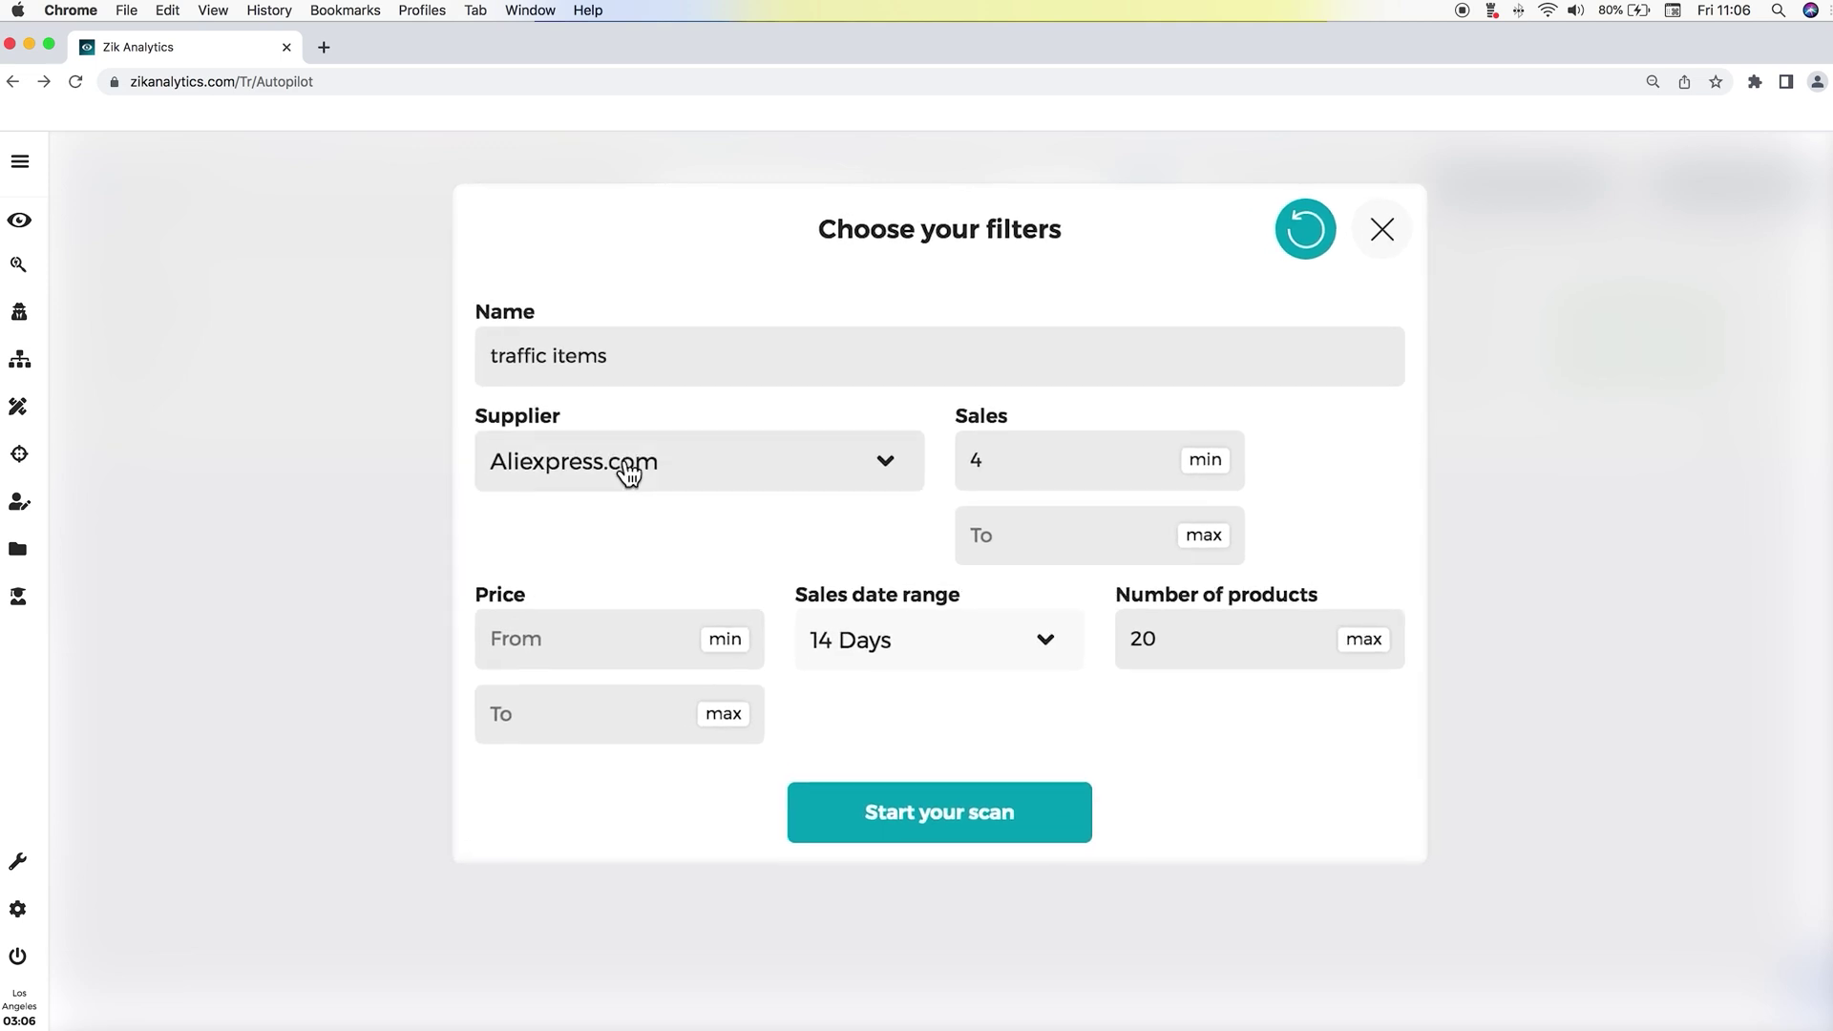
Keep AliExpress.com as the supplier and set the price range from 1 to 20.
{"action": "left_click", "coordinate": [650, 448]}
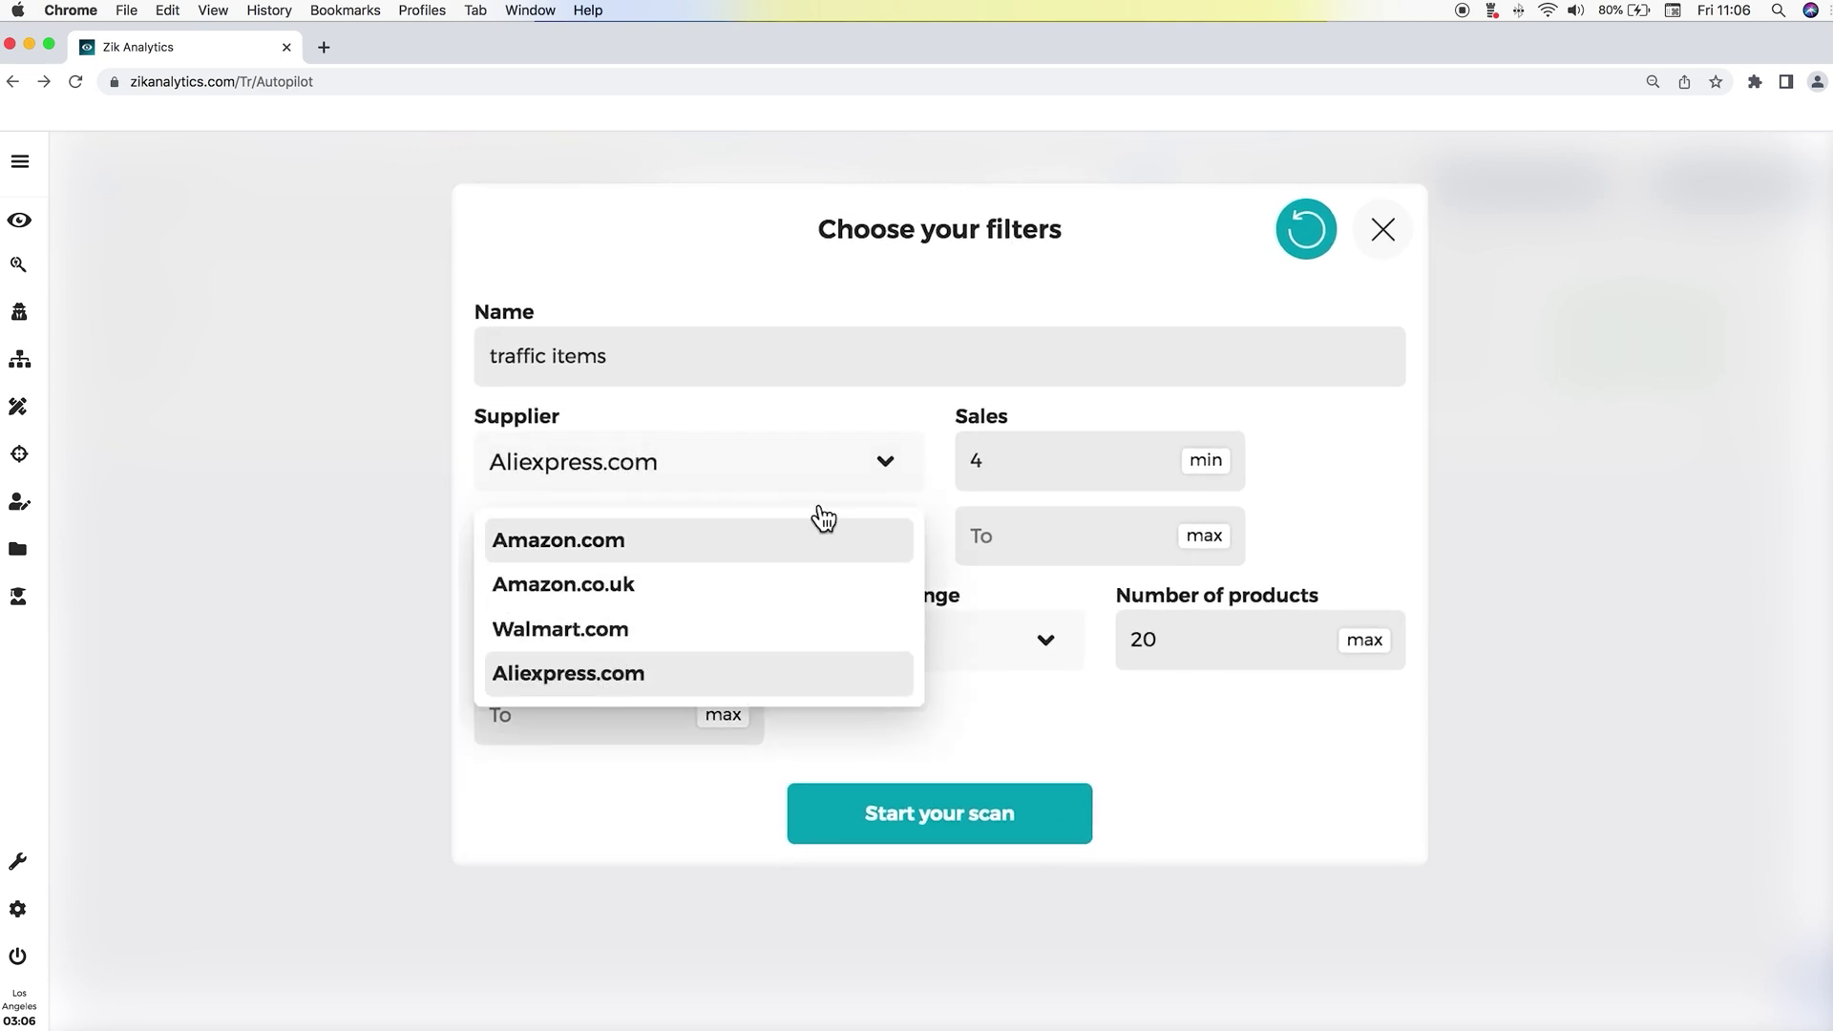
{"action": "left_click", "coordinate": [876, 402]}
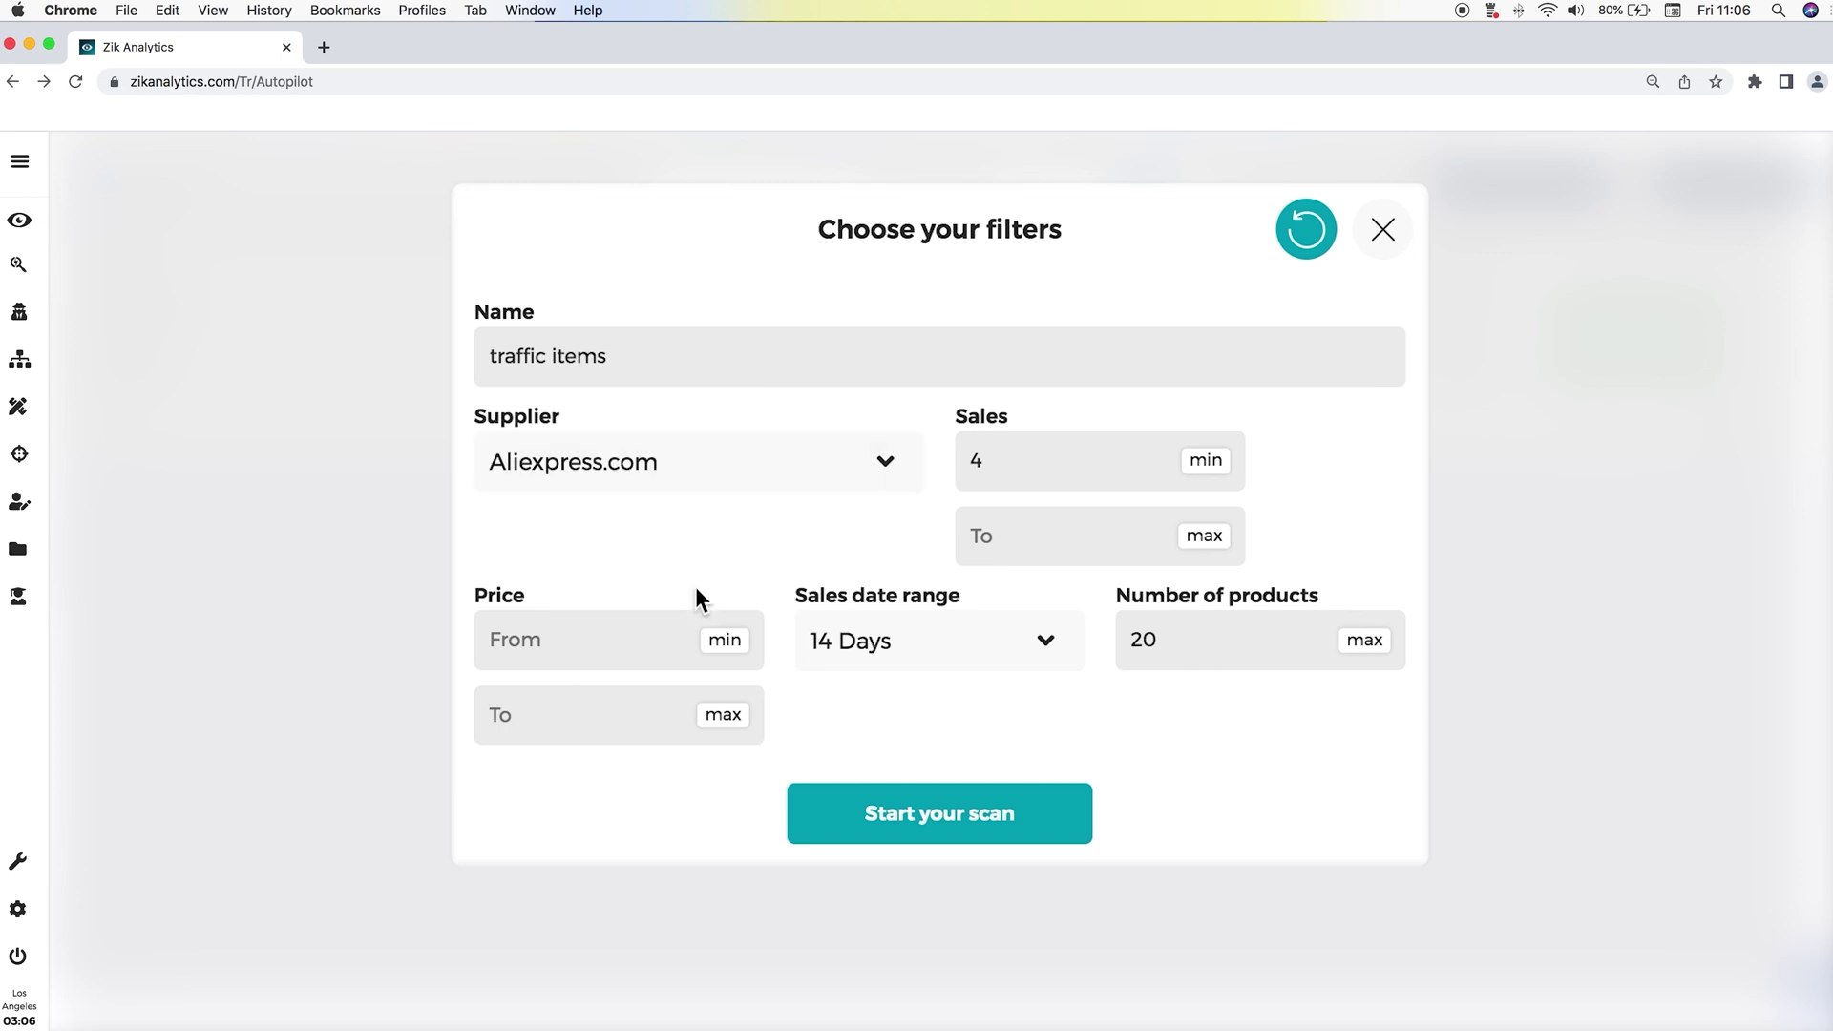
{"action": "left_click", "coordinate": [635, 635]}
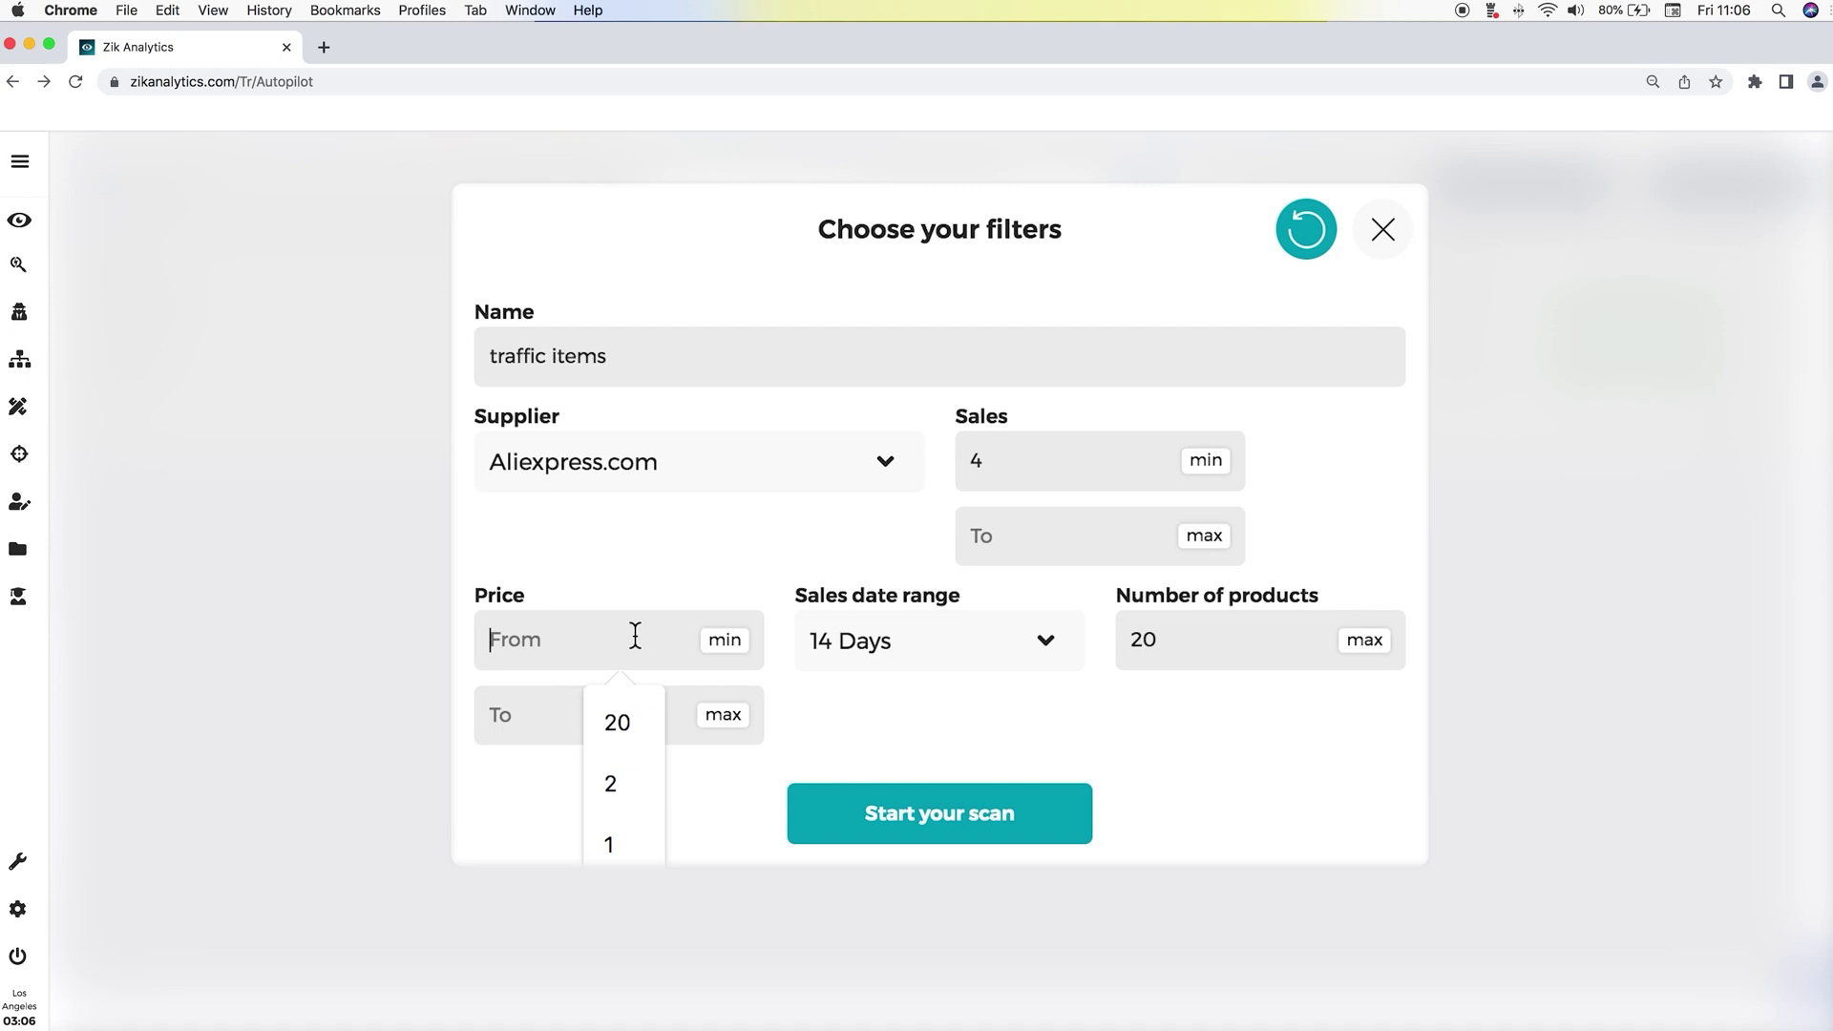
{"action": "type", "text": "1"}
{"action": "left_click", "coordinate": [593, 709]}
{"action": "type", "text": "20"}
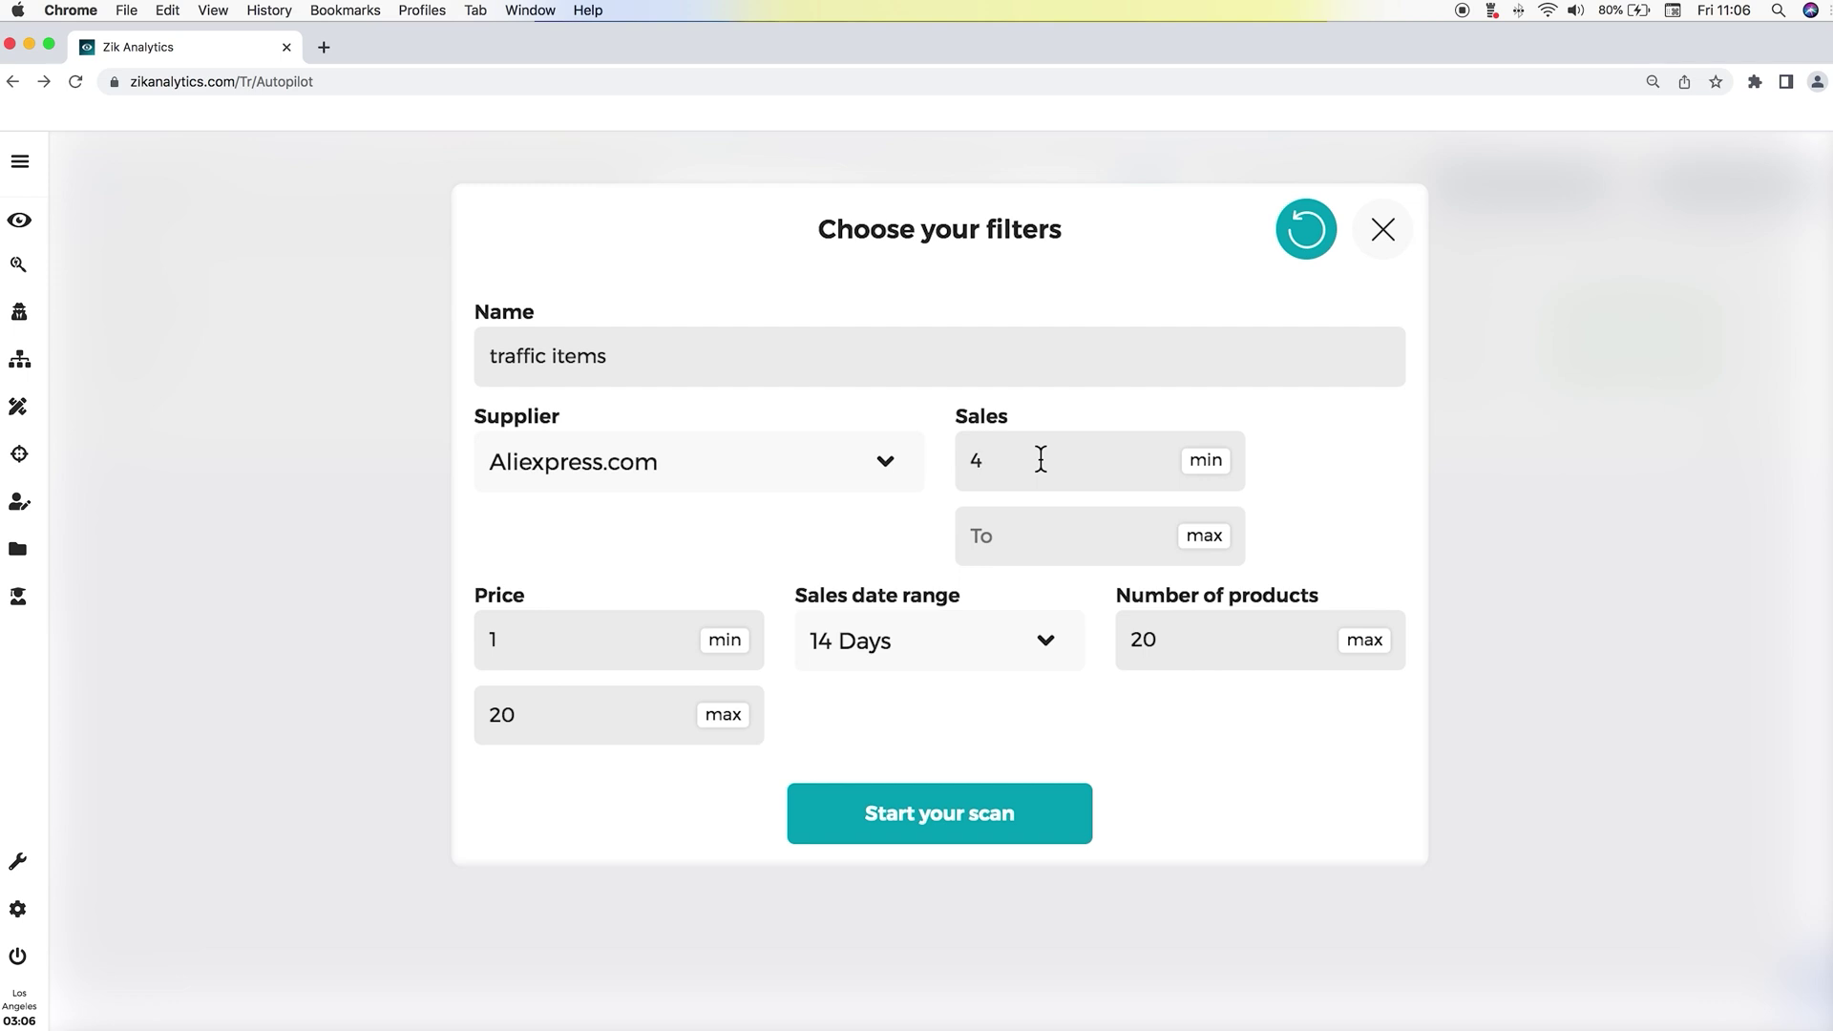
Leave the sales date range at 14 Days and the number of products at 20.
{"action": "left_click_drag", "start_coordinate": [1002, 462], "coordinate": [957, 466]}
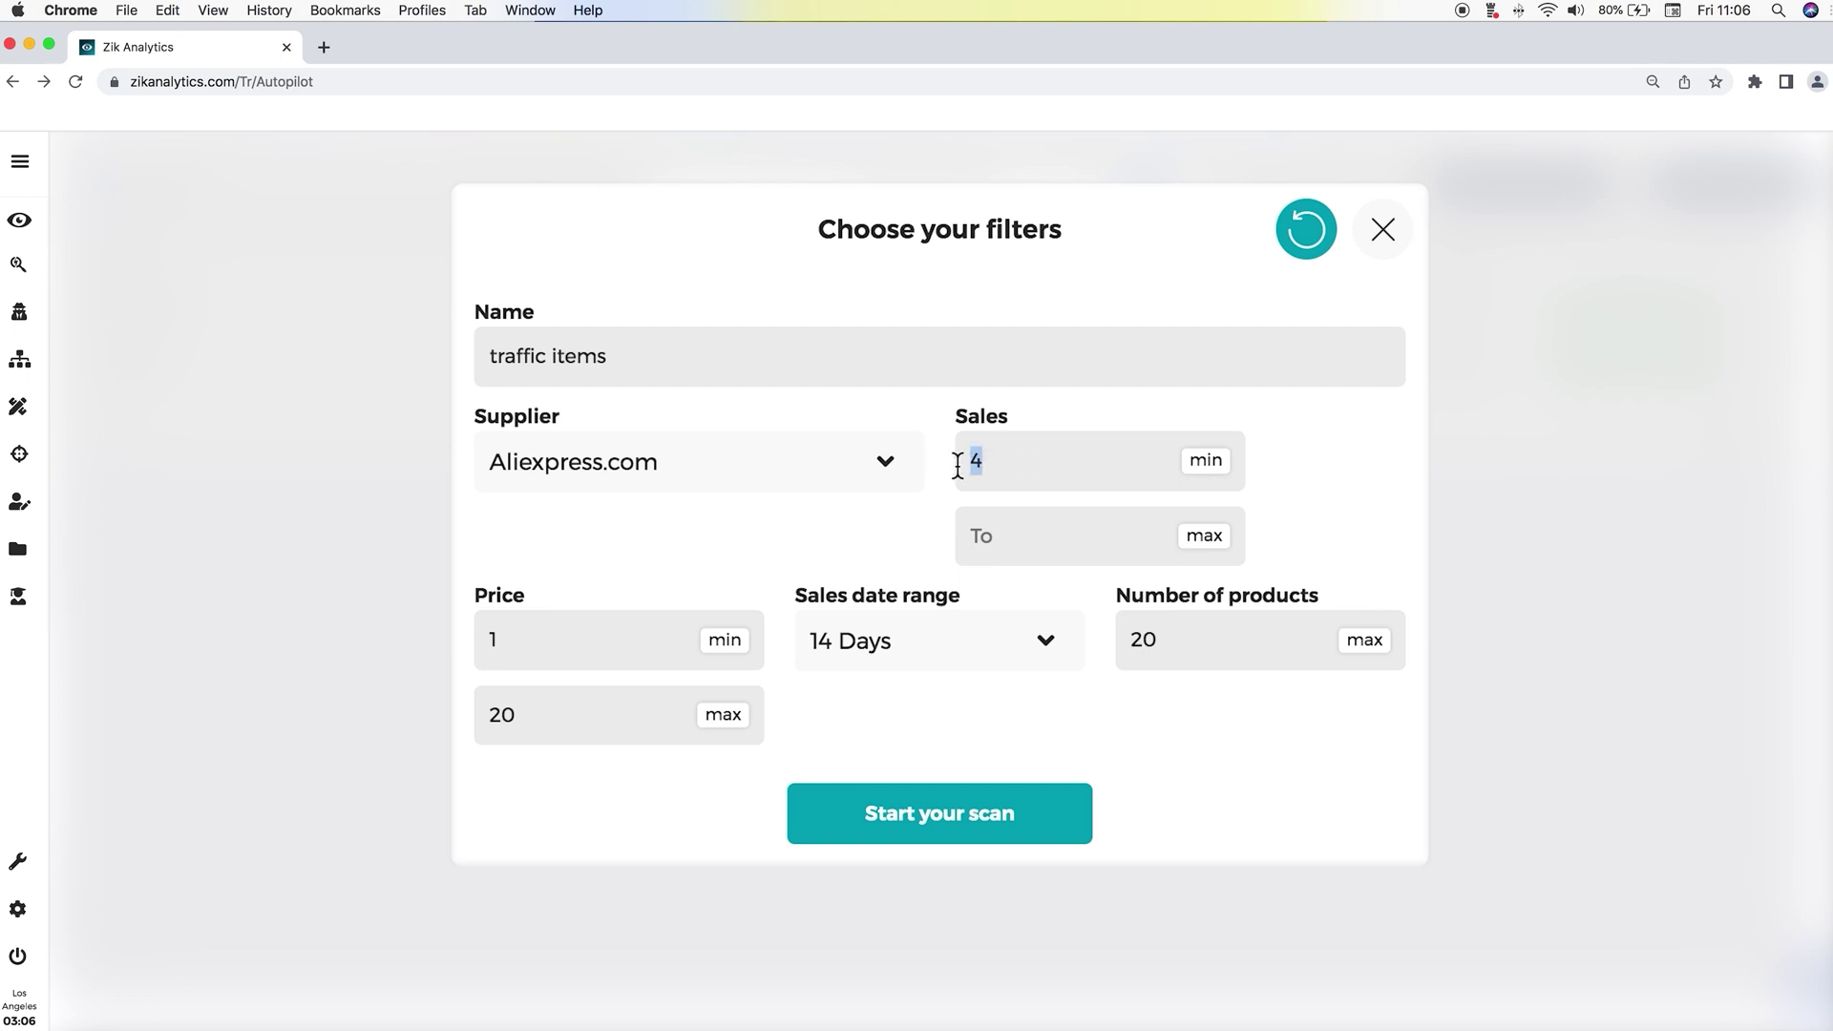
{"action": "left_click", "coordinate": [921, 639]}
{"action": "scroll", "coordinate": [921, 639], "scroll_direction": "down", "scroll_amount": 3}
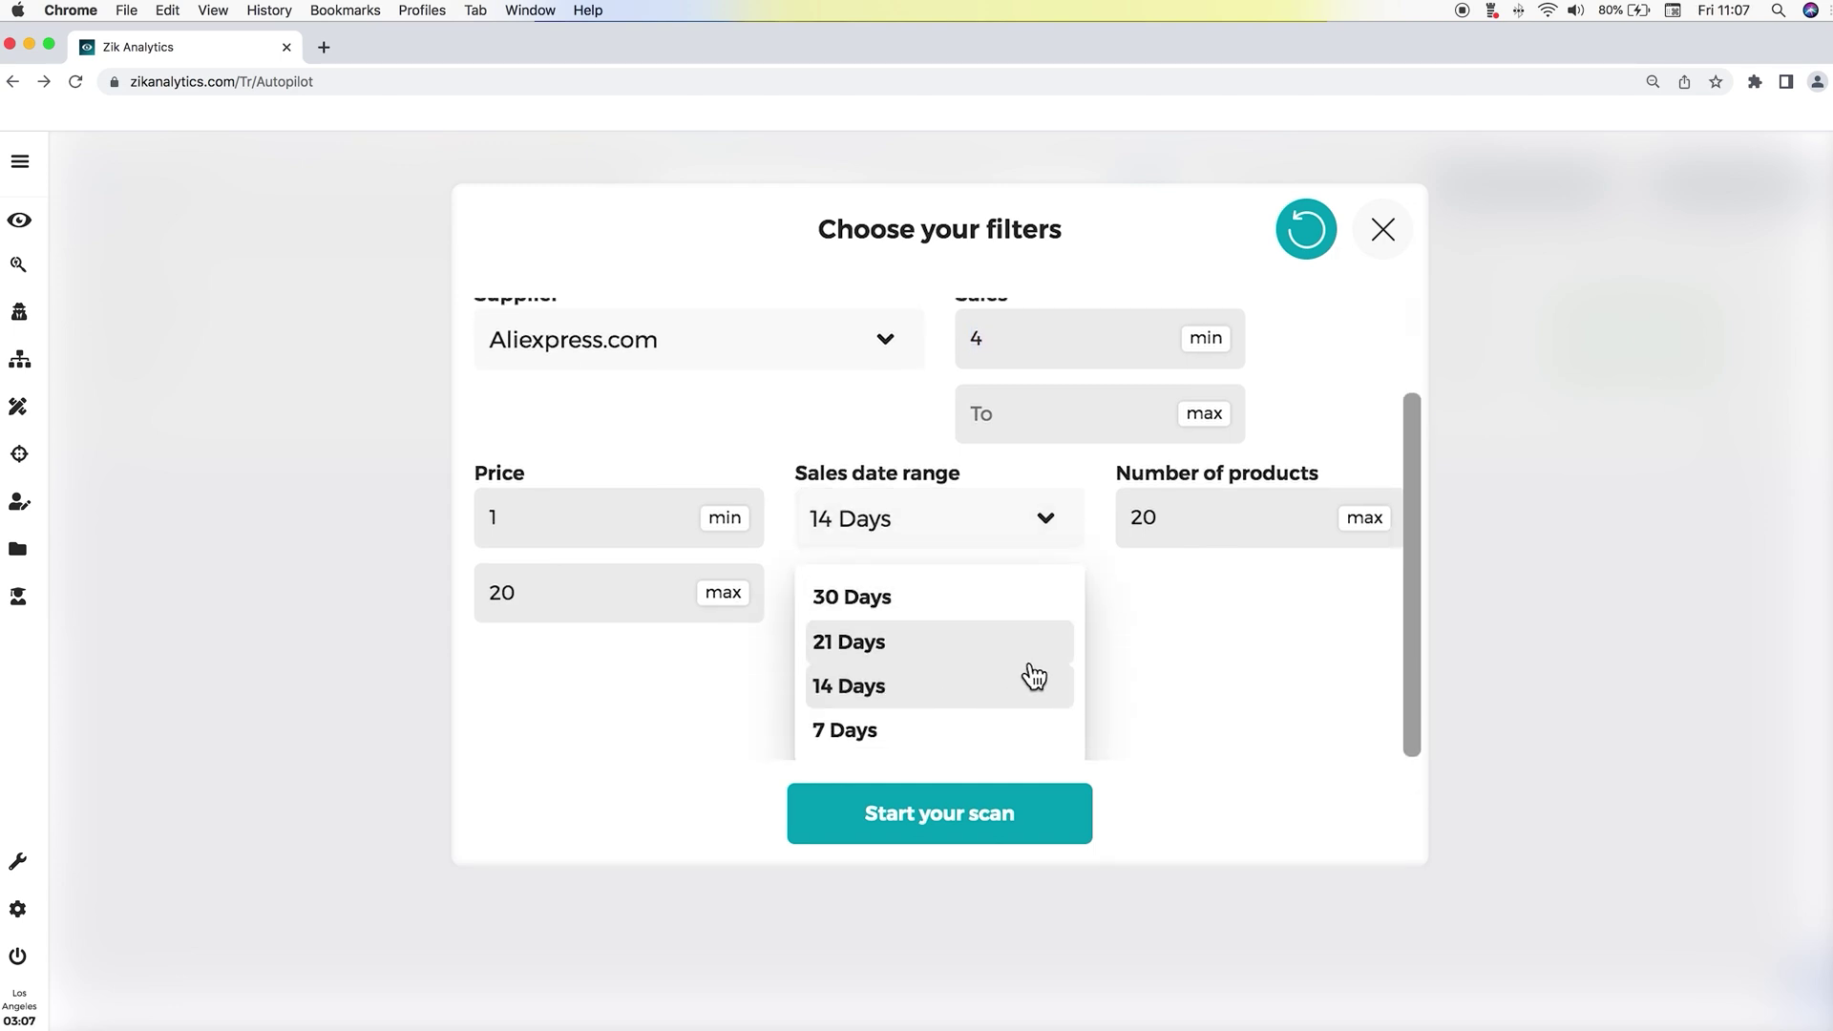
{"action": "left_click", "coordinate": [1148, 660]}
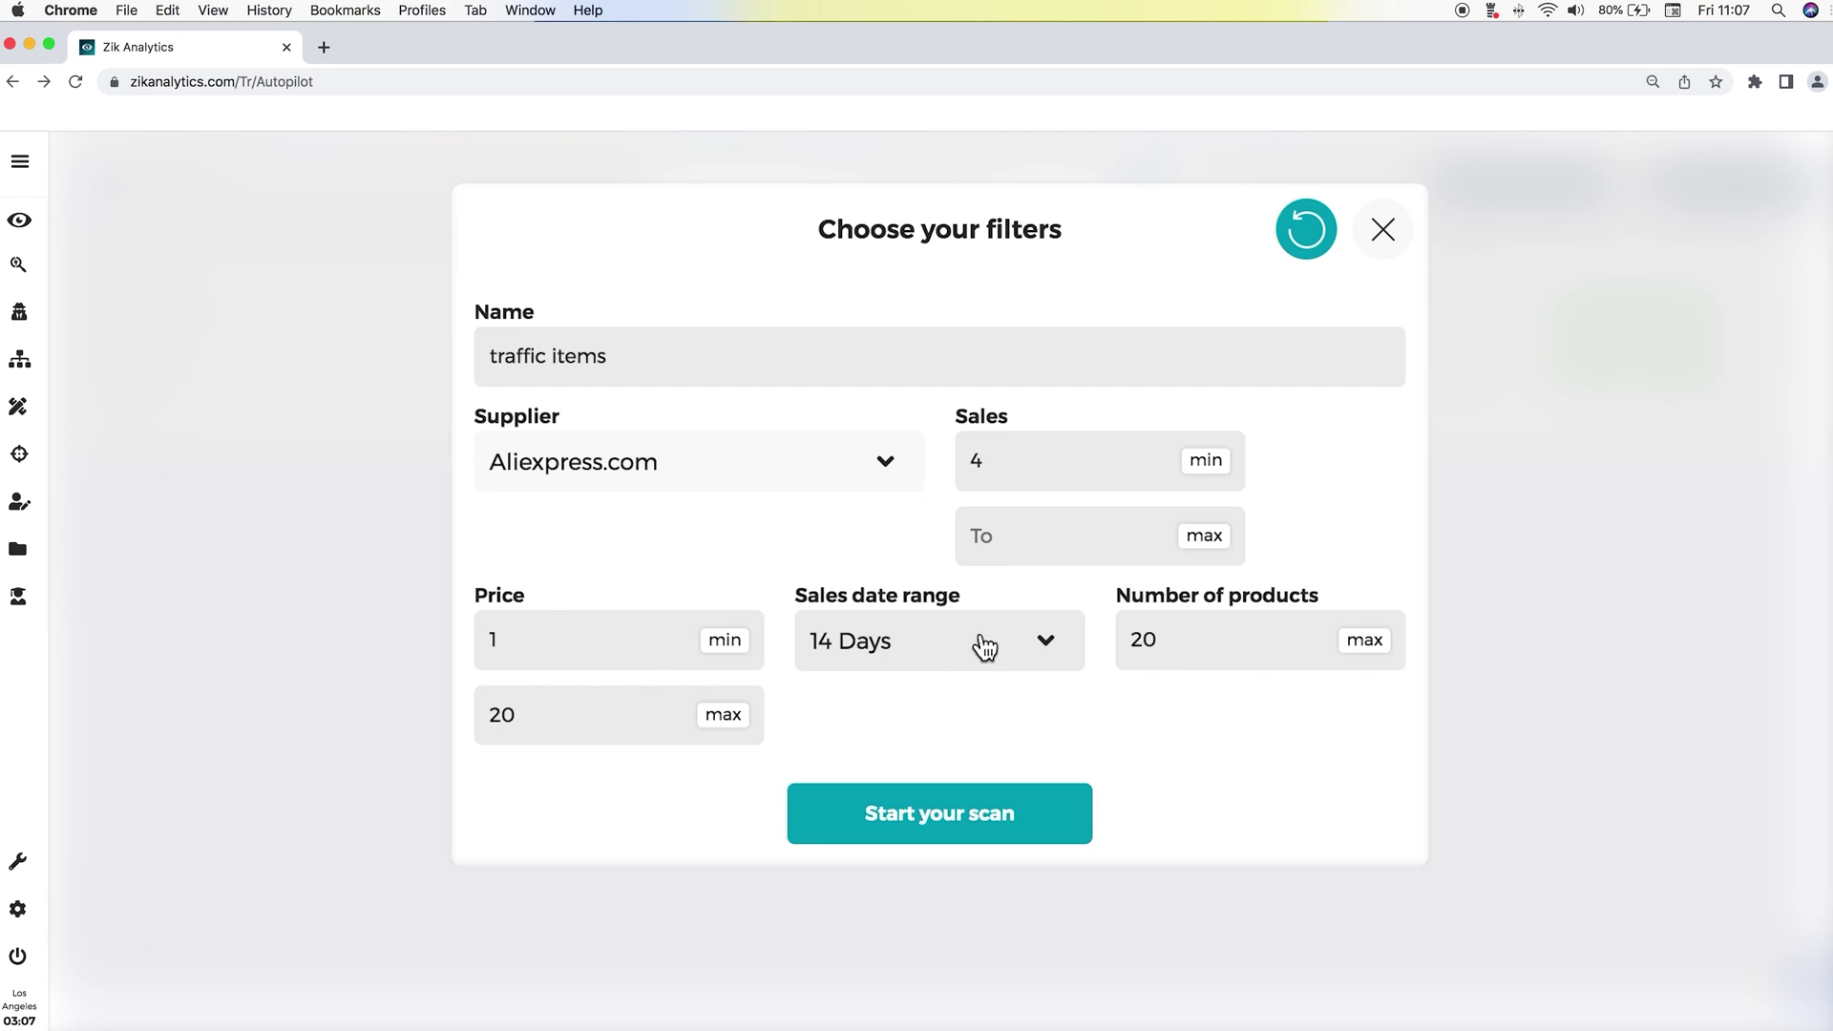
{"action": "double_click", "coordinate": [1185, 641]}
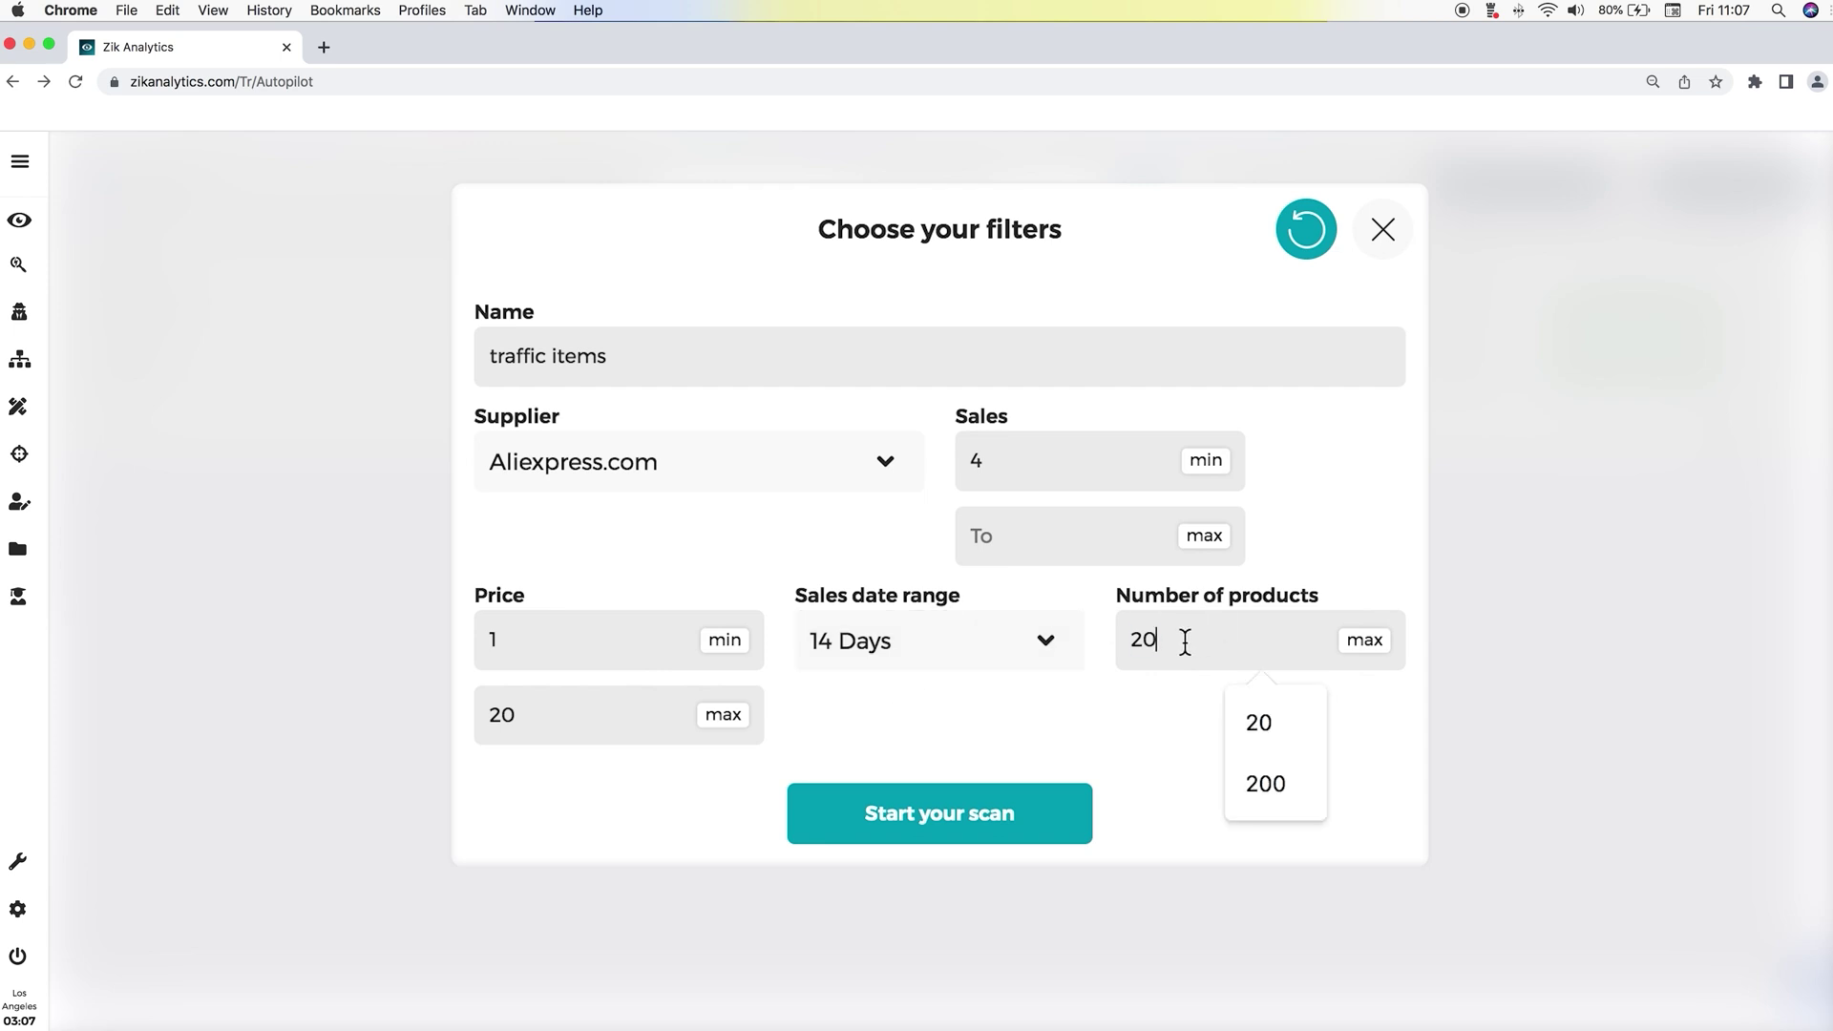
{"action": "left_click", "coordinate": [1174, 721]}
{"action": "left_click_drag", "start_coordinate": [1186, 638], "coordinate": [1128, 640]}
{"action": "left_click", "coordinate": [1153, 722]}
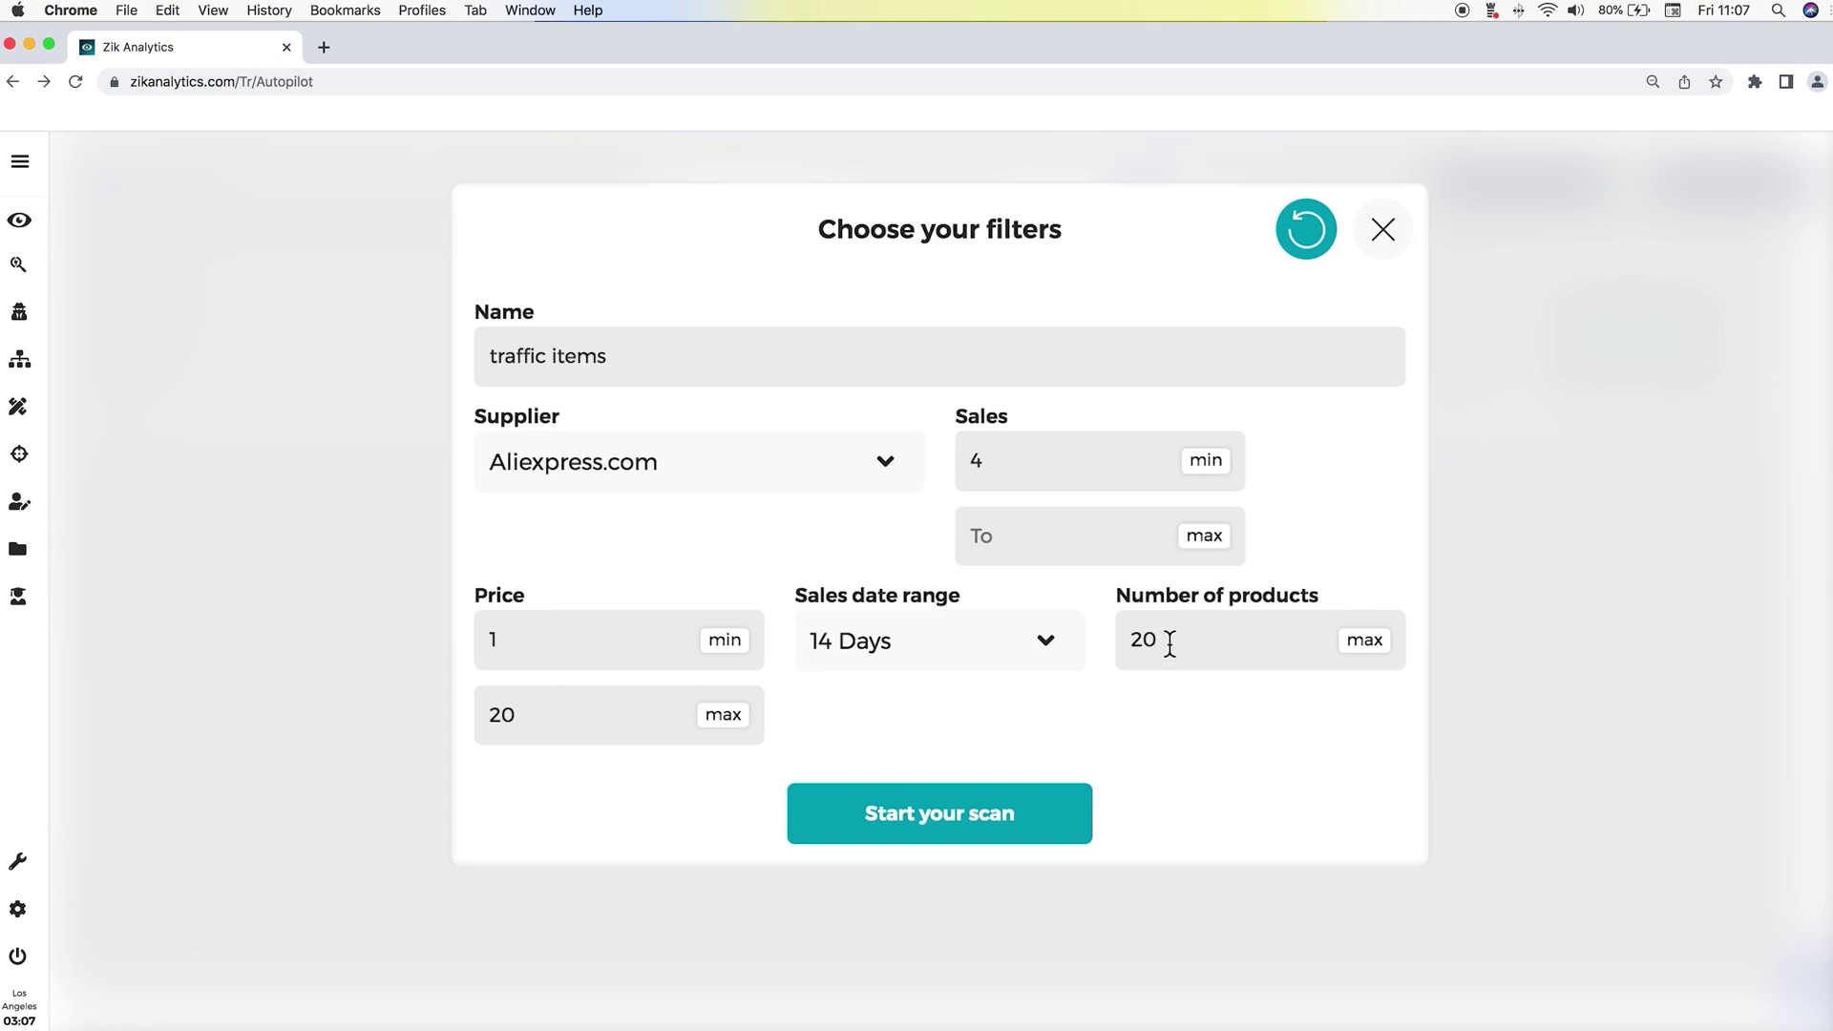
{"action": "left_click", "coordinate": [1170, 644]}
{"action": "left_click", "coordinate": [1179, 749]}
Start the traffic items scan, then rerun bread and butter with prices 20 to 50.
{"action": "left_click", "coordinate": [976, 833]}
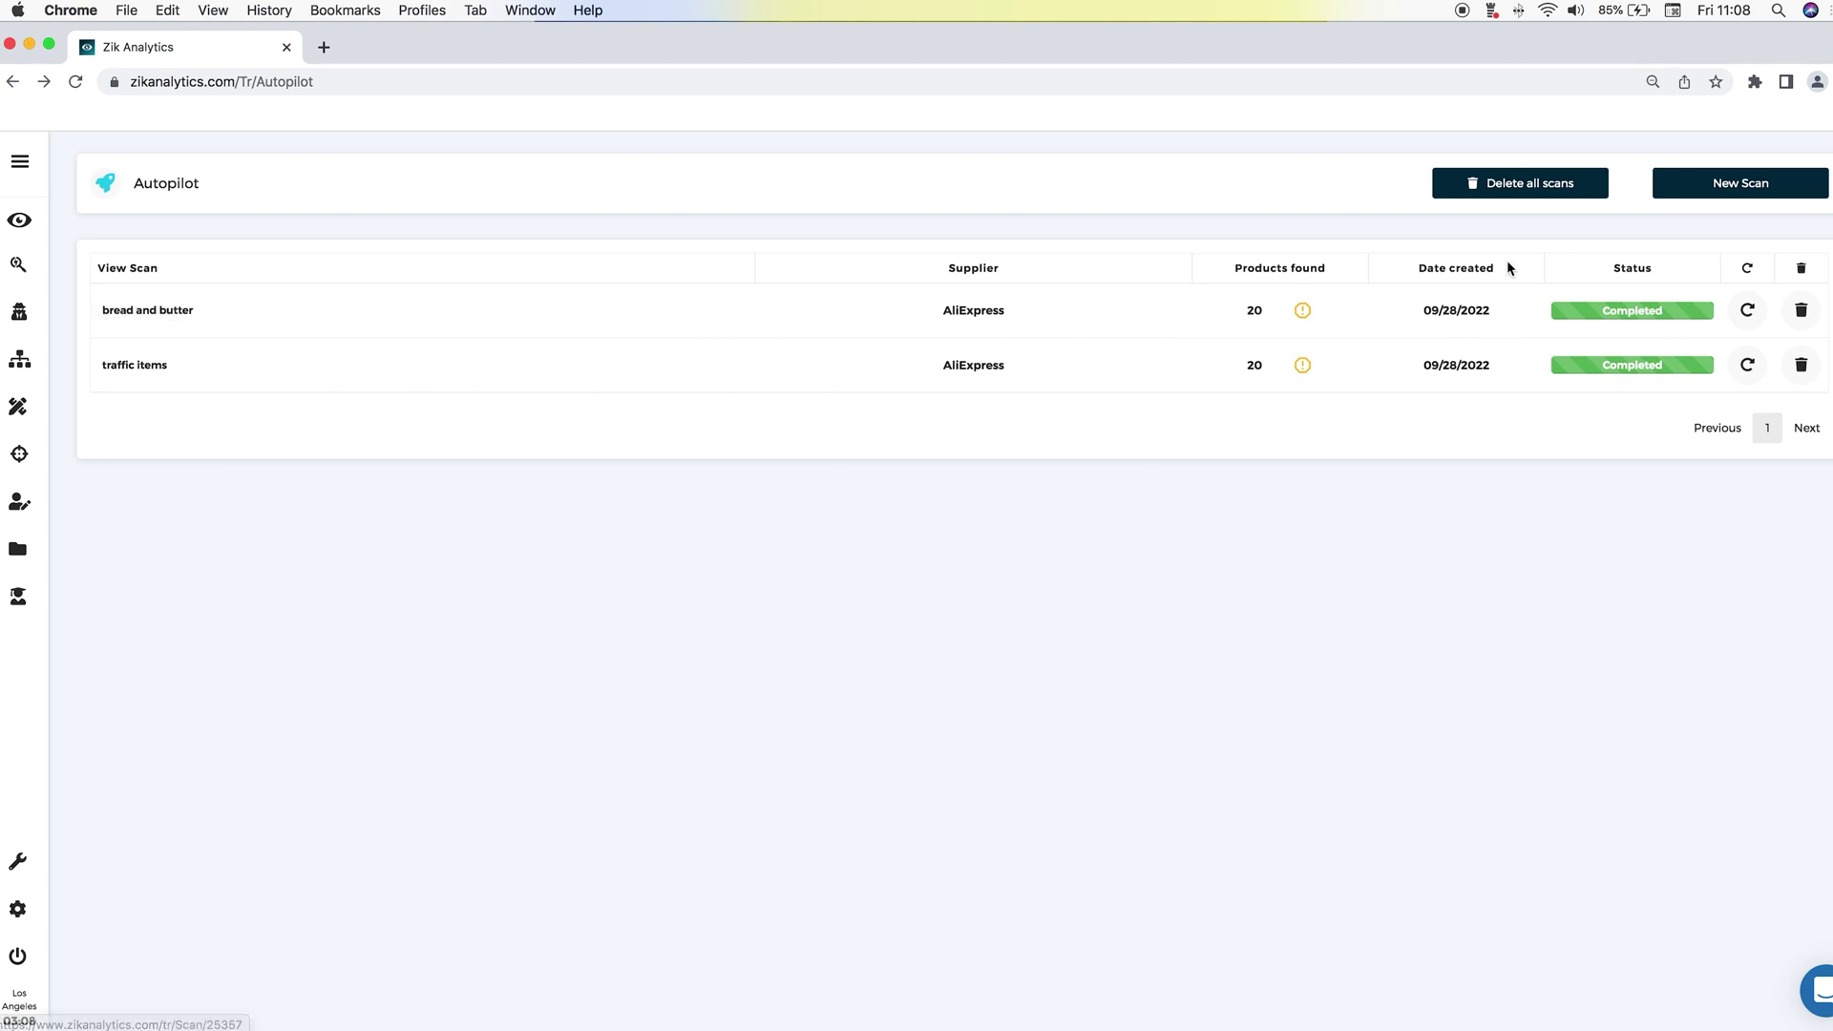
{"action": "left_click", "coordinate": [1746, 312]}
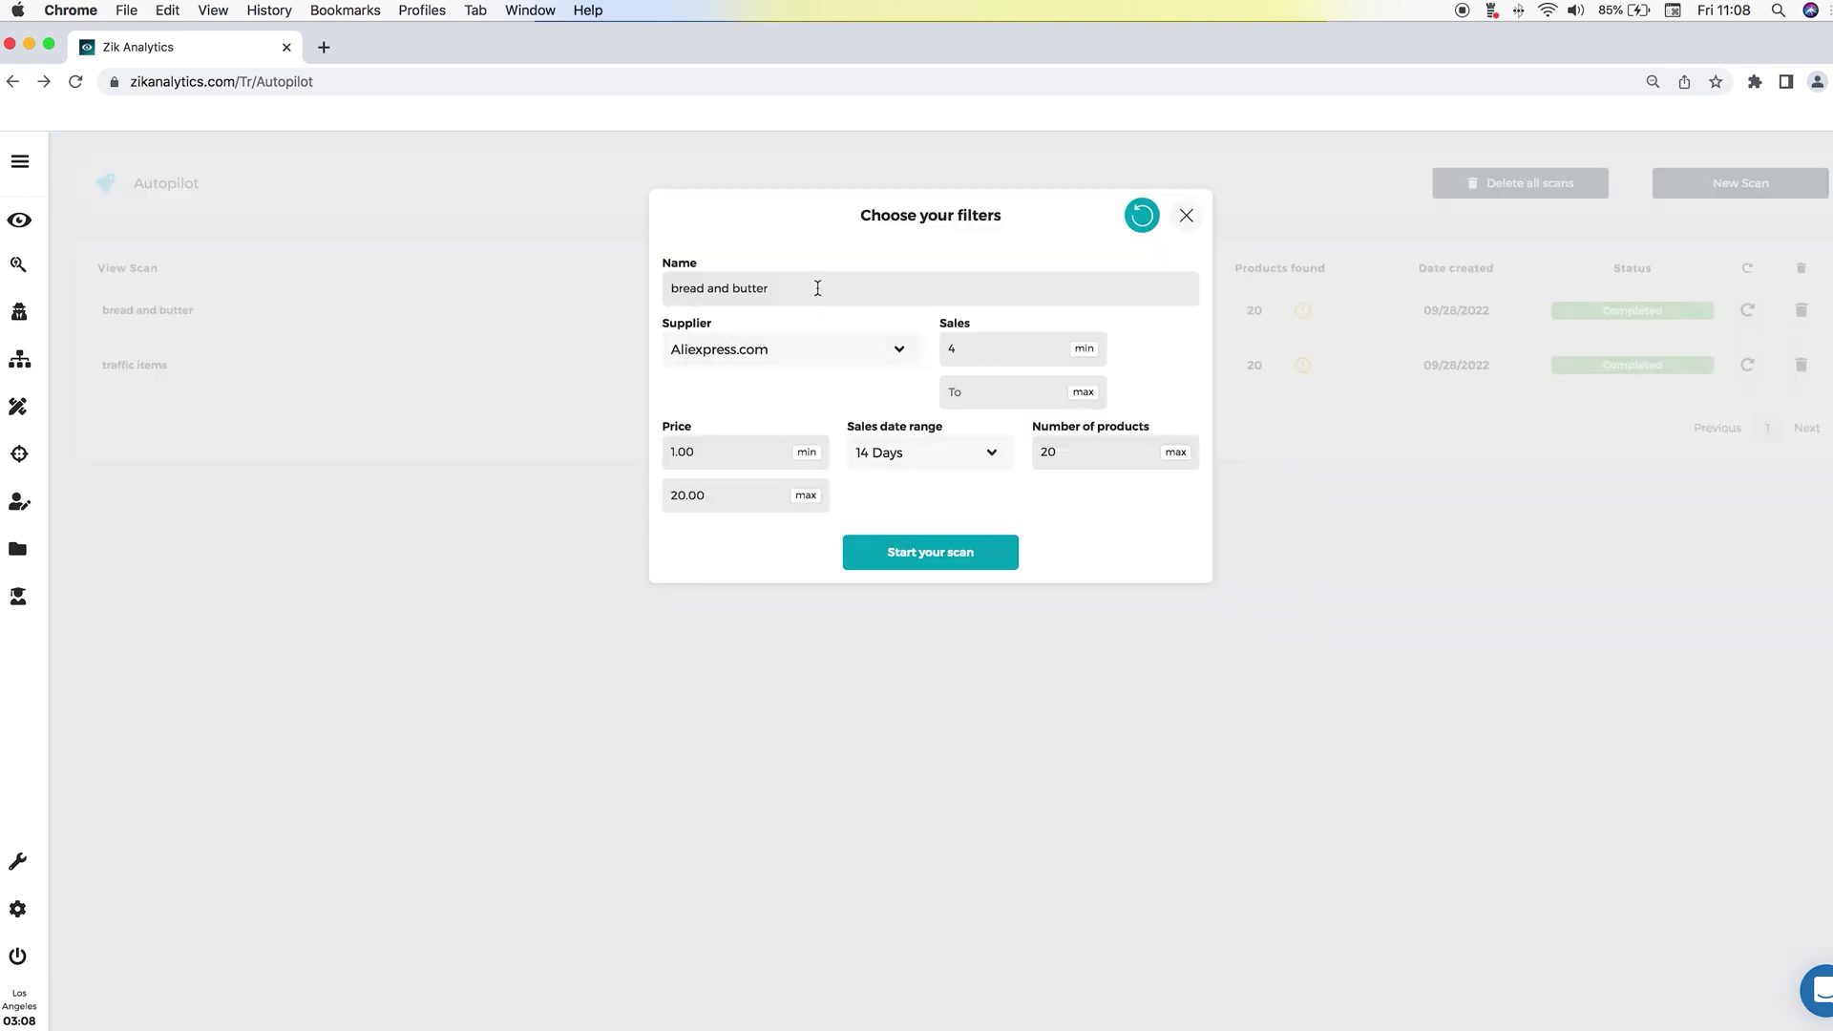
{"action": "left_click_drag", "start_coordinate": [796, 288], "coordinate": [674, 289]}
{"action": "double_click", "coordinate": [763, 450]}
{"action": "type", "text": "20"}
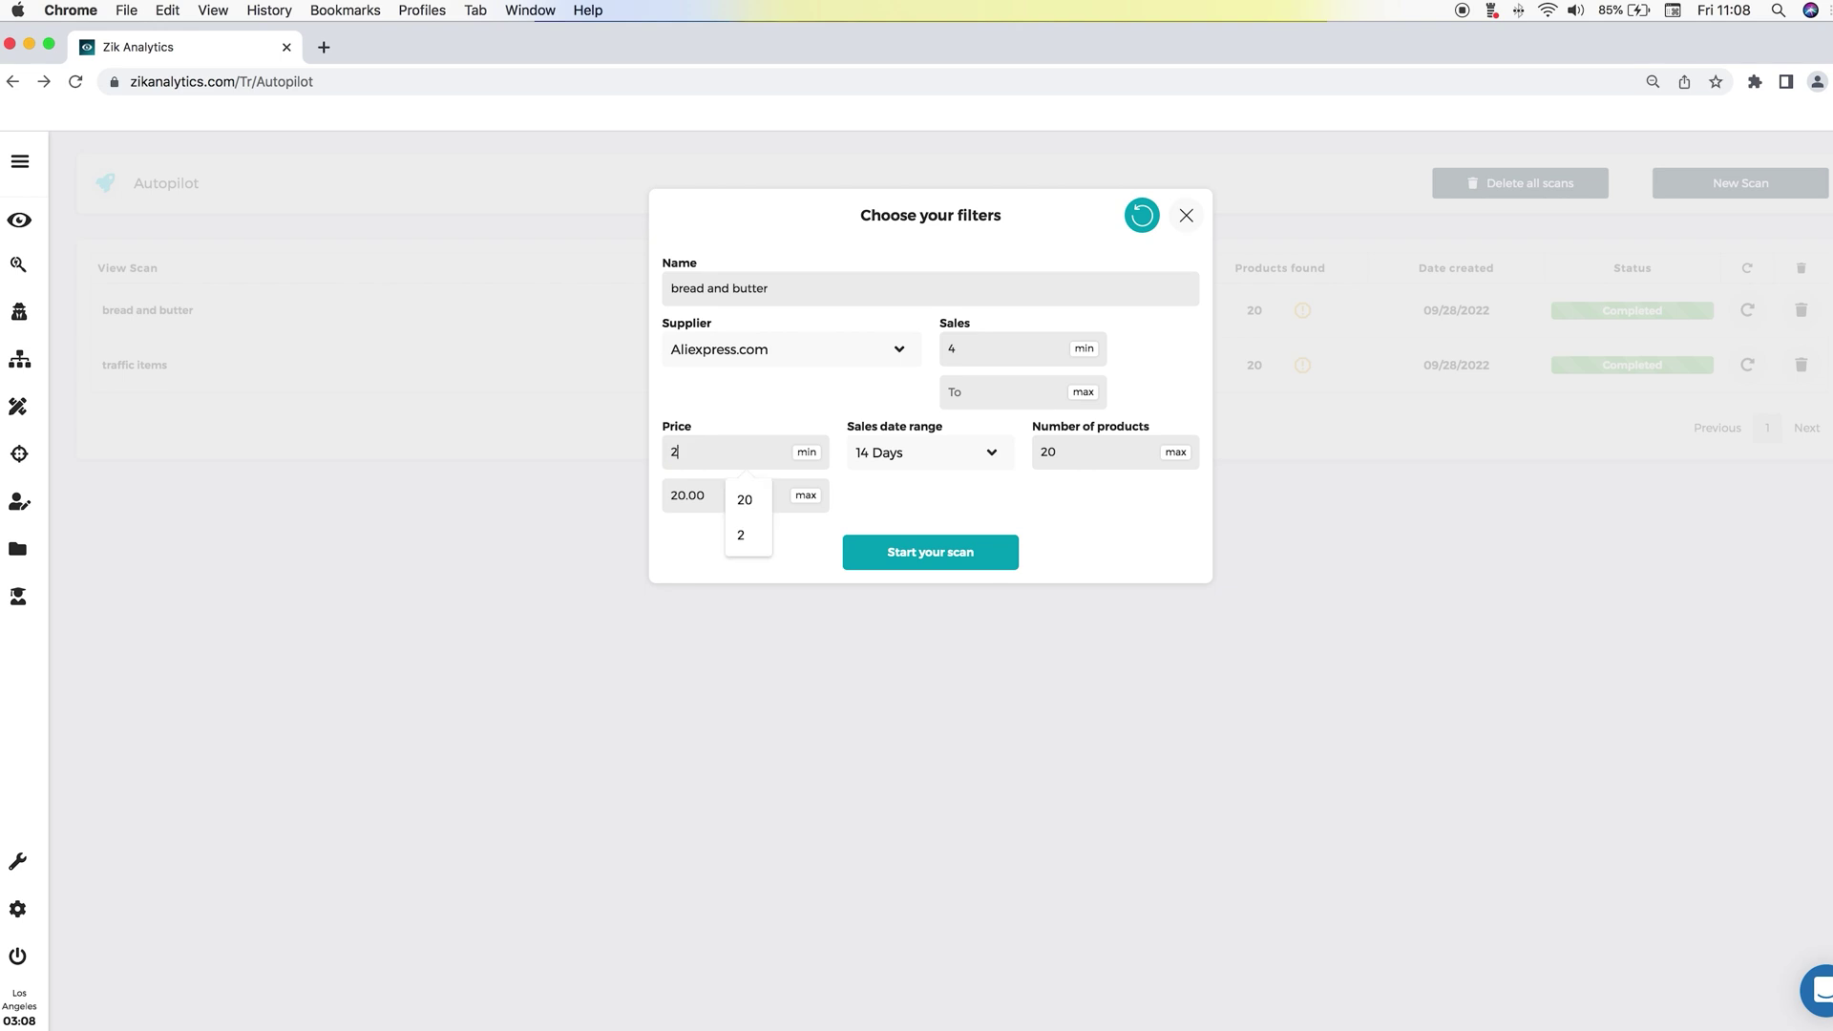
{"action": "double_click", "coordinate": [724, 512]}
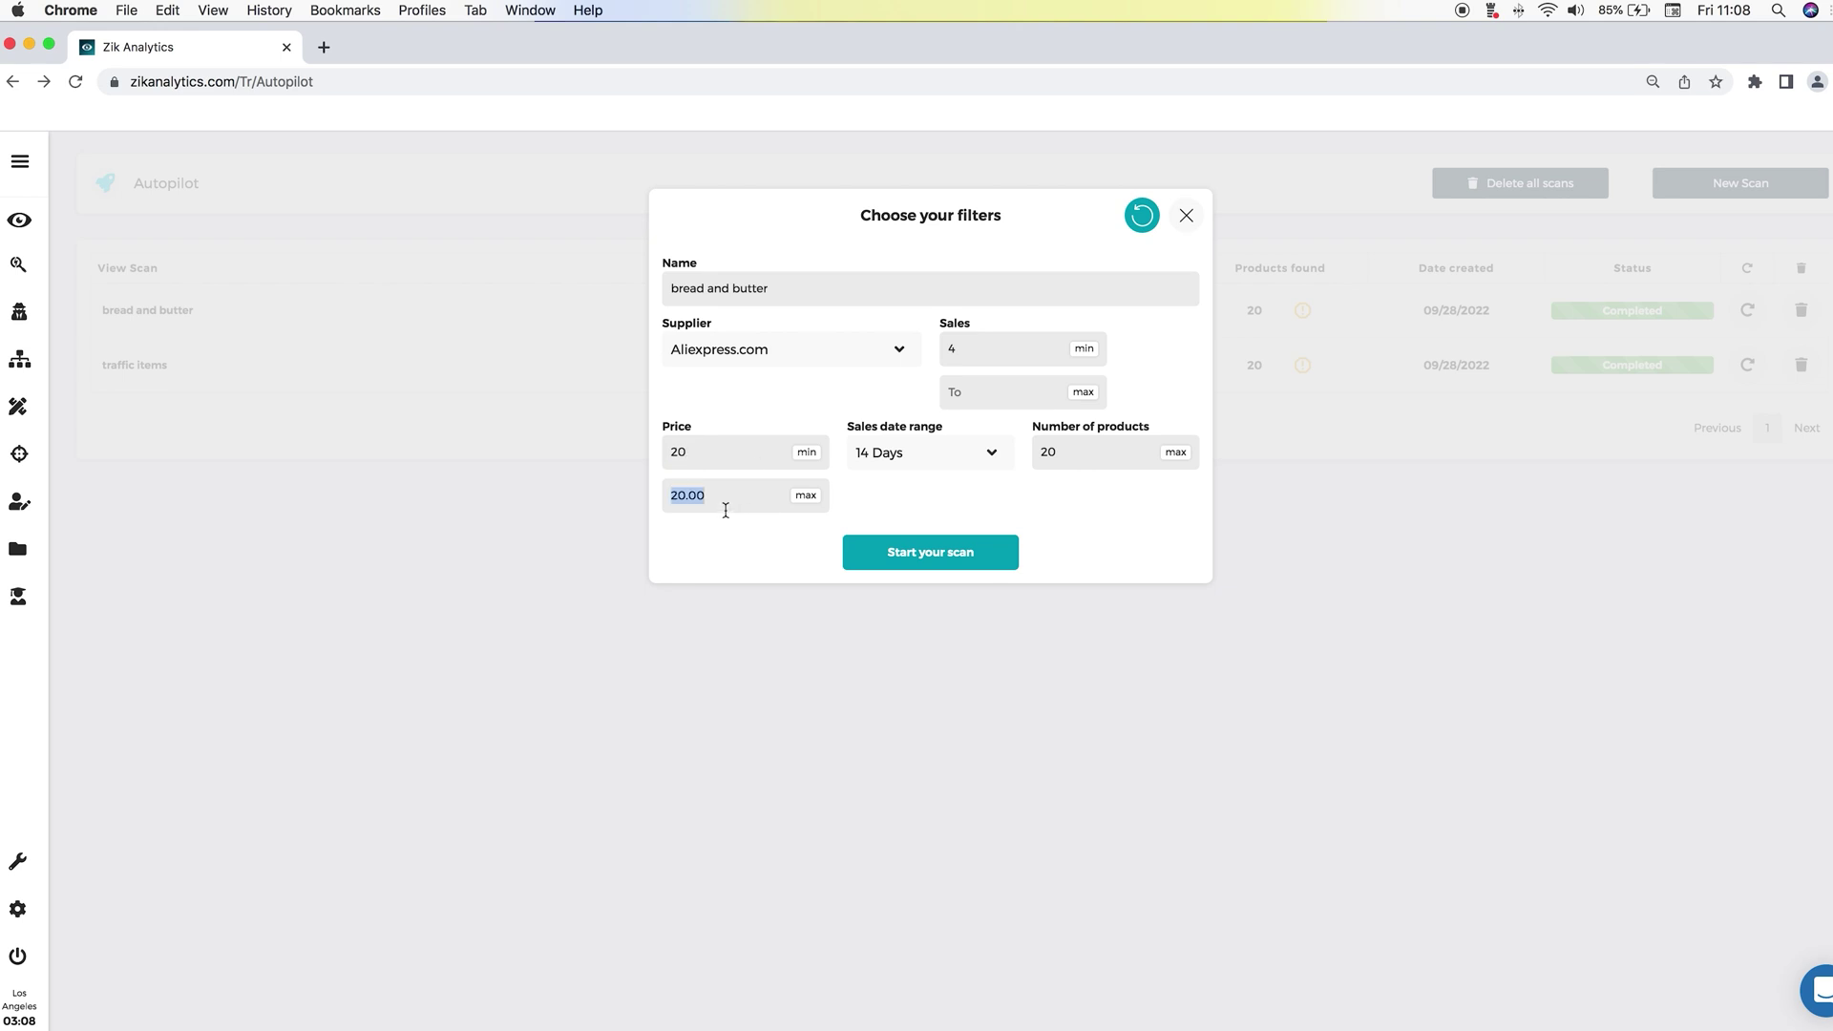
{"action": "type", "text": "50"}
{"action": "left_click_drag", "start_coordinate": [996, 354], "coordinate": [935, 361]}
{"action": "left_click", "coordinate": [966, 560]}
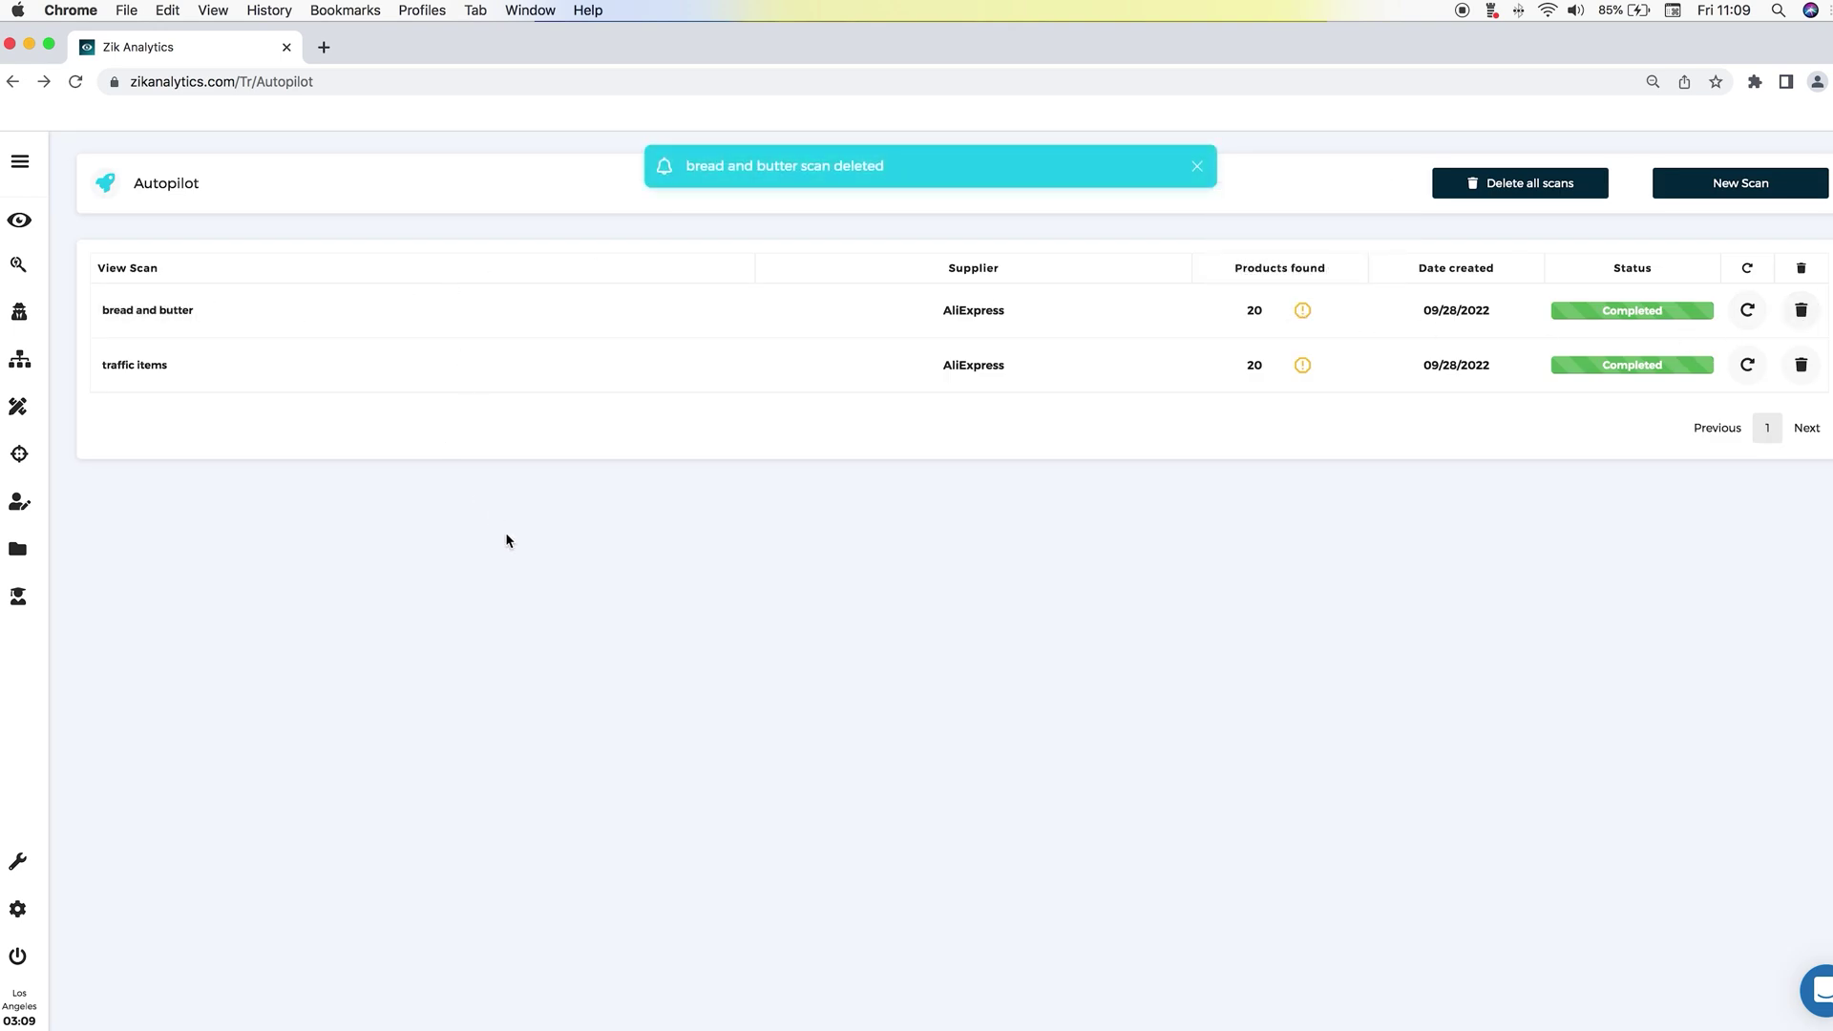
Save the first AliExpress match (9.99 profit) for the German Mint silver bar from traffic items.
{"action": "left_click", "coordinate": [161, 378]}
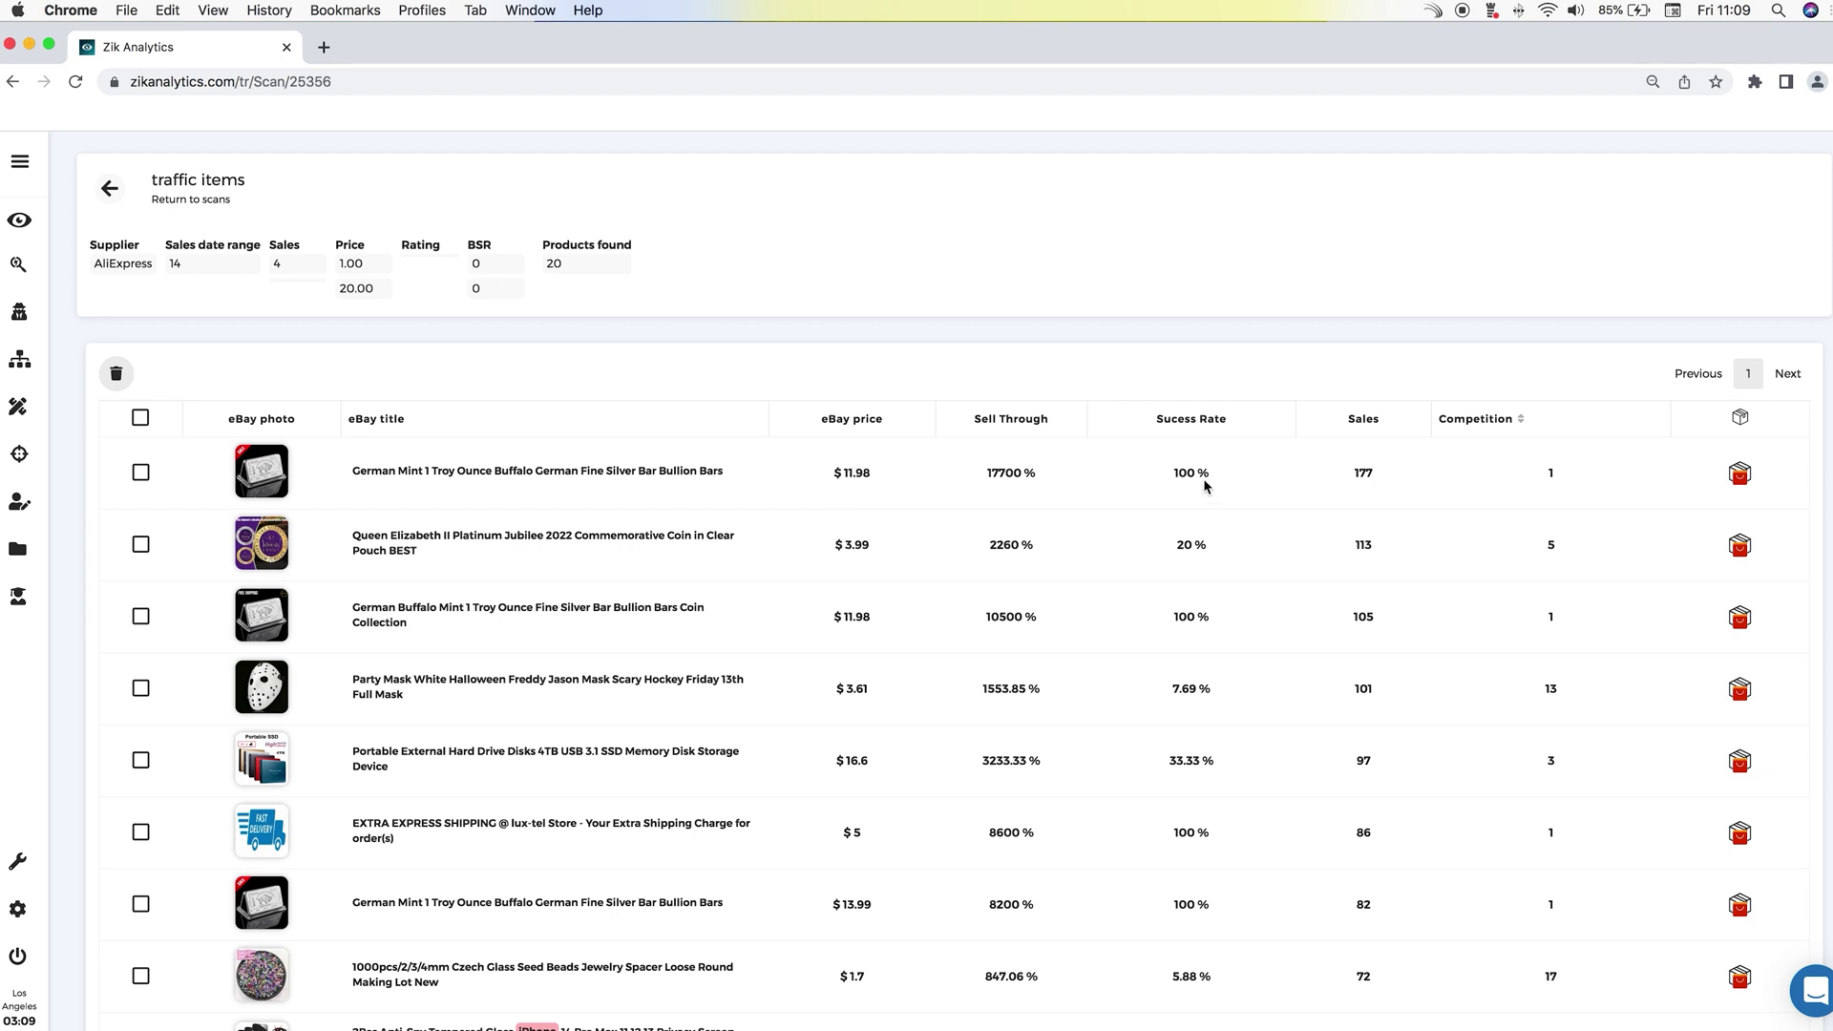
{"action": "left_click", "coordinate": [1741, 476]}
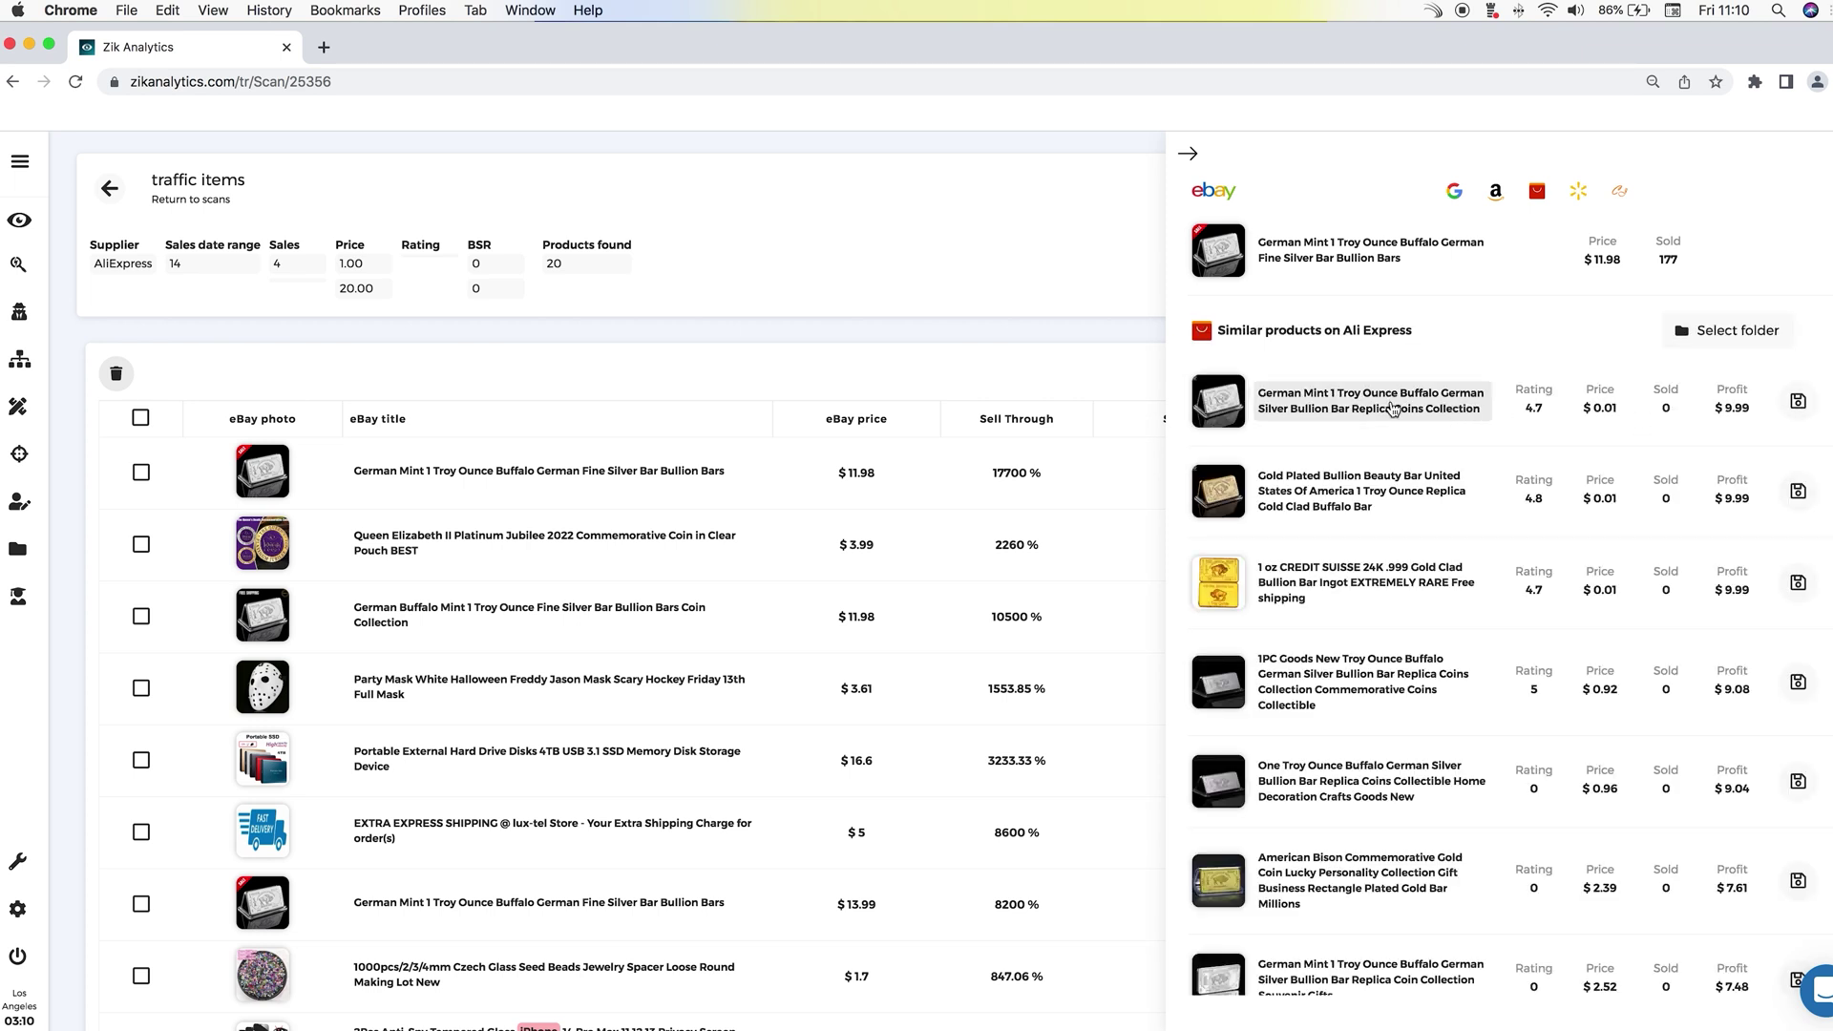
{"action": "left_click_drag", "start_coordinate": [1752, 412], "coordinate": [1724, 404]}
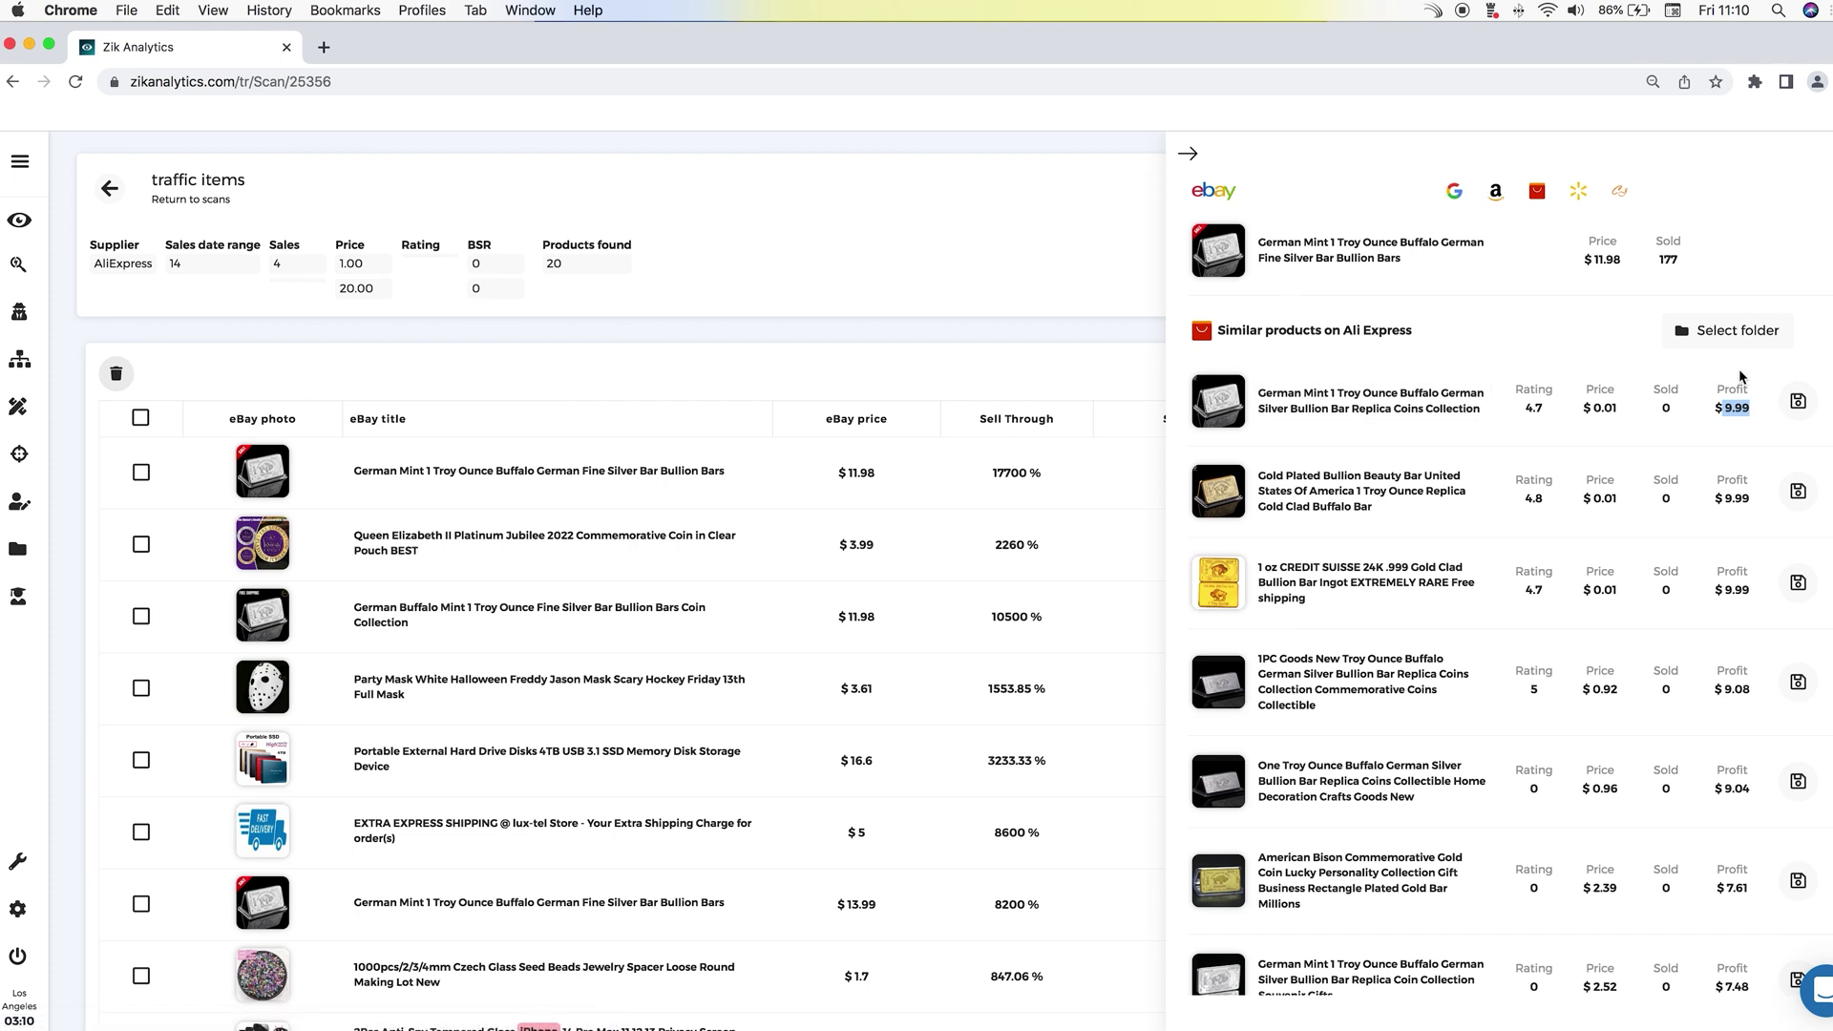
{"action": "left_click", "coordinate": [1795, 405]}
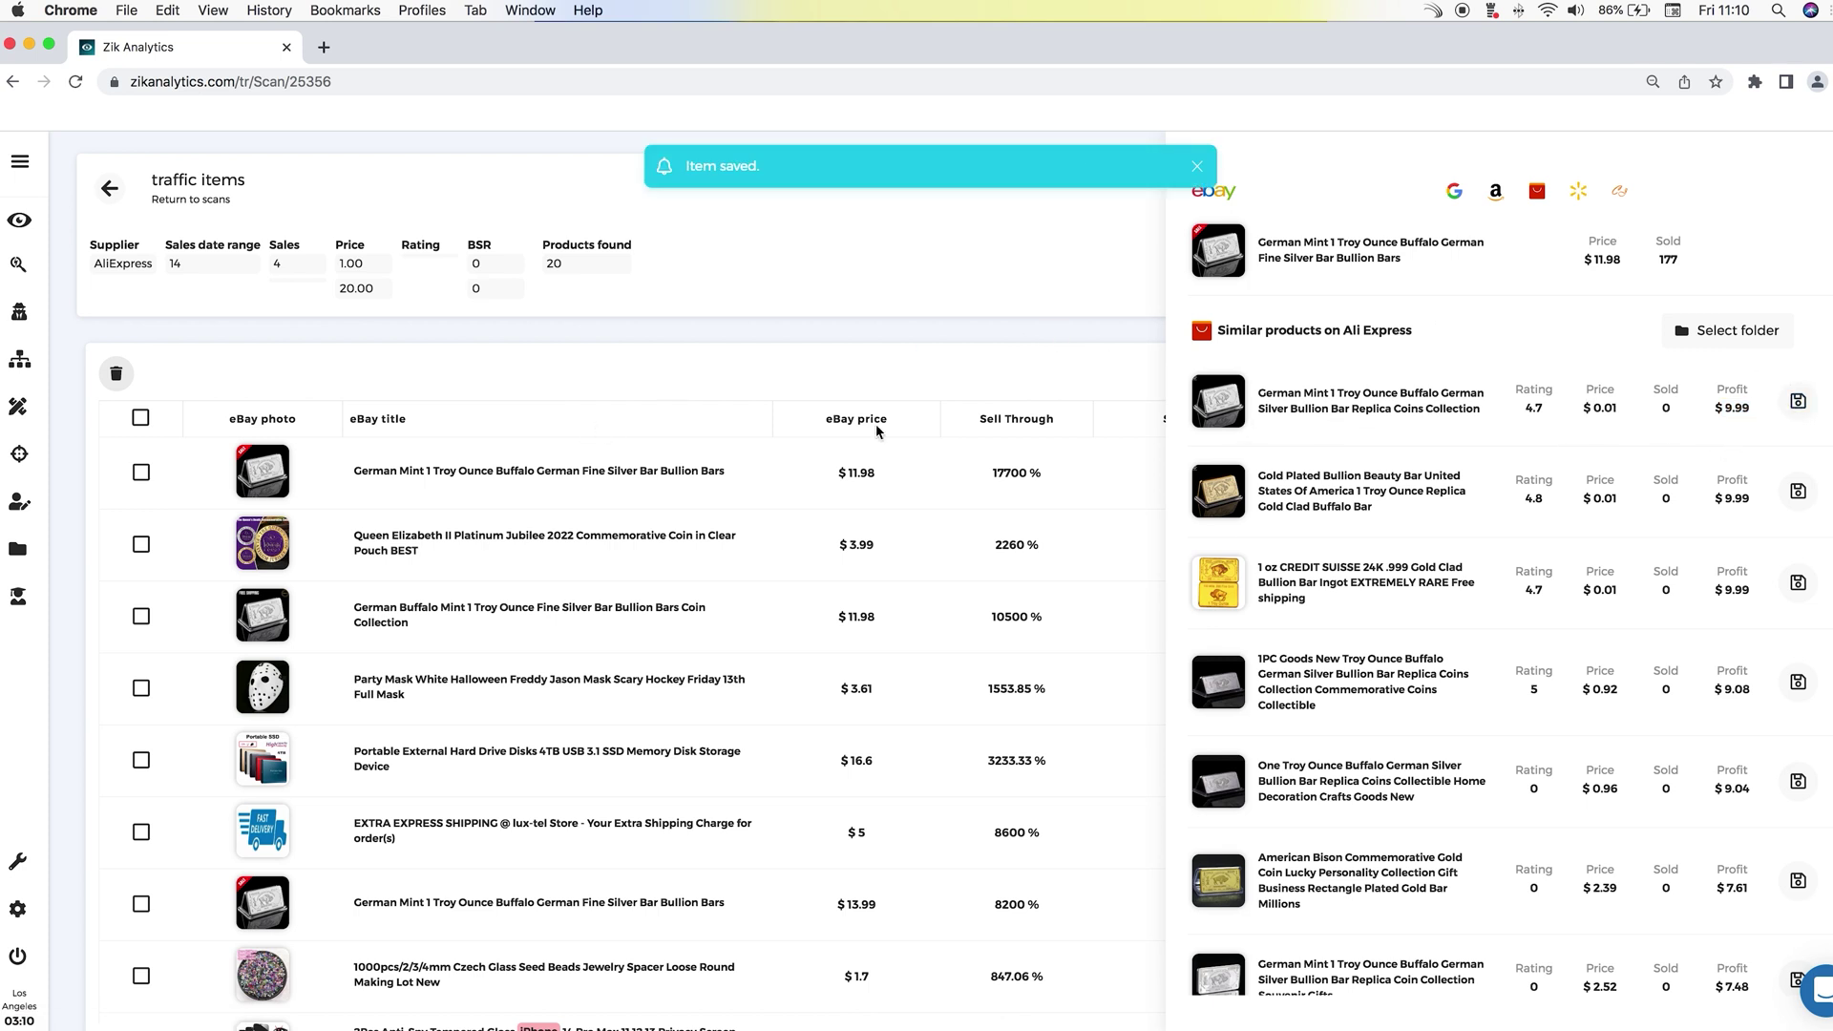
{"action": "left_click", "coordinate": [1196, 166]}
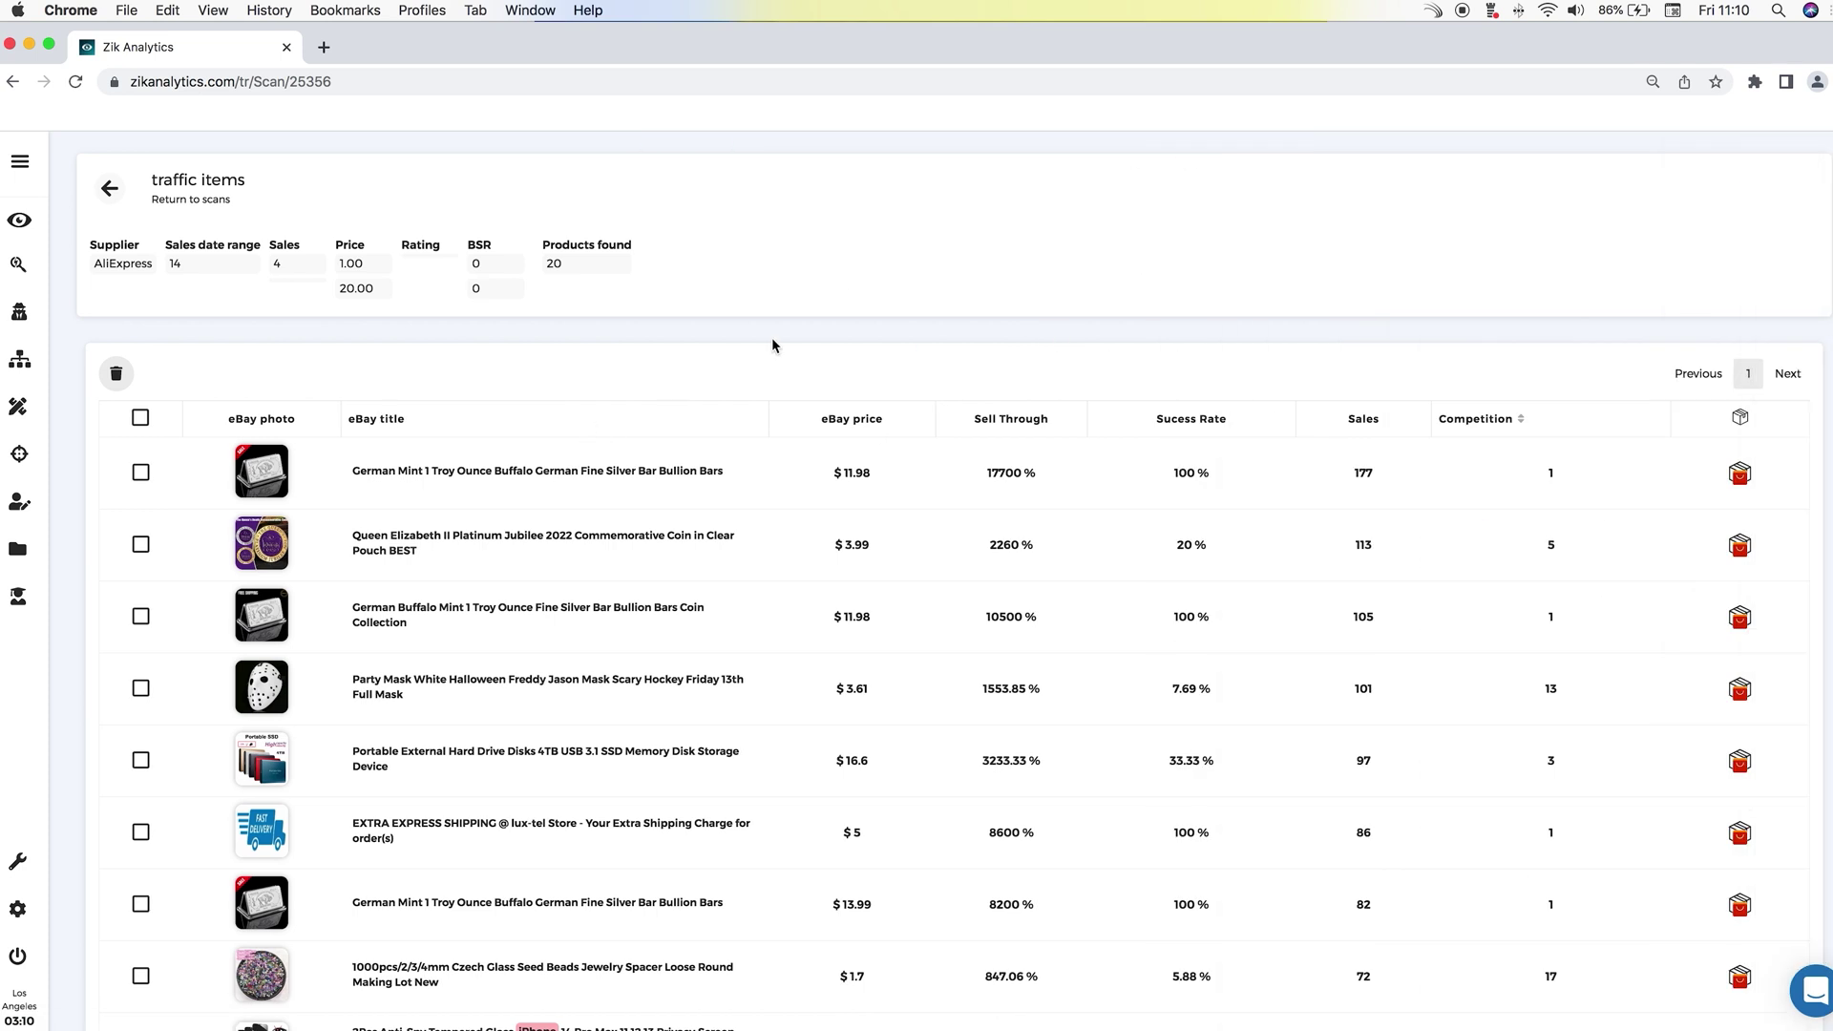
Save the Queen Elizabeth coin's first AliExpress match, the $2.53-profit brooch.
{"action": "left_click", "coordinate": [859, 315]}
{"action": "mouse_move", "coordinate": [375, 537]}
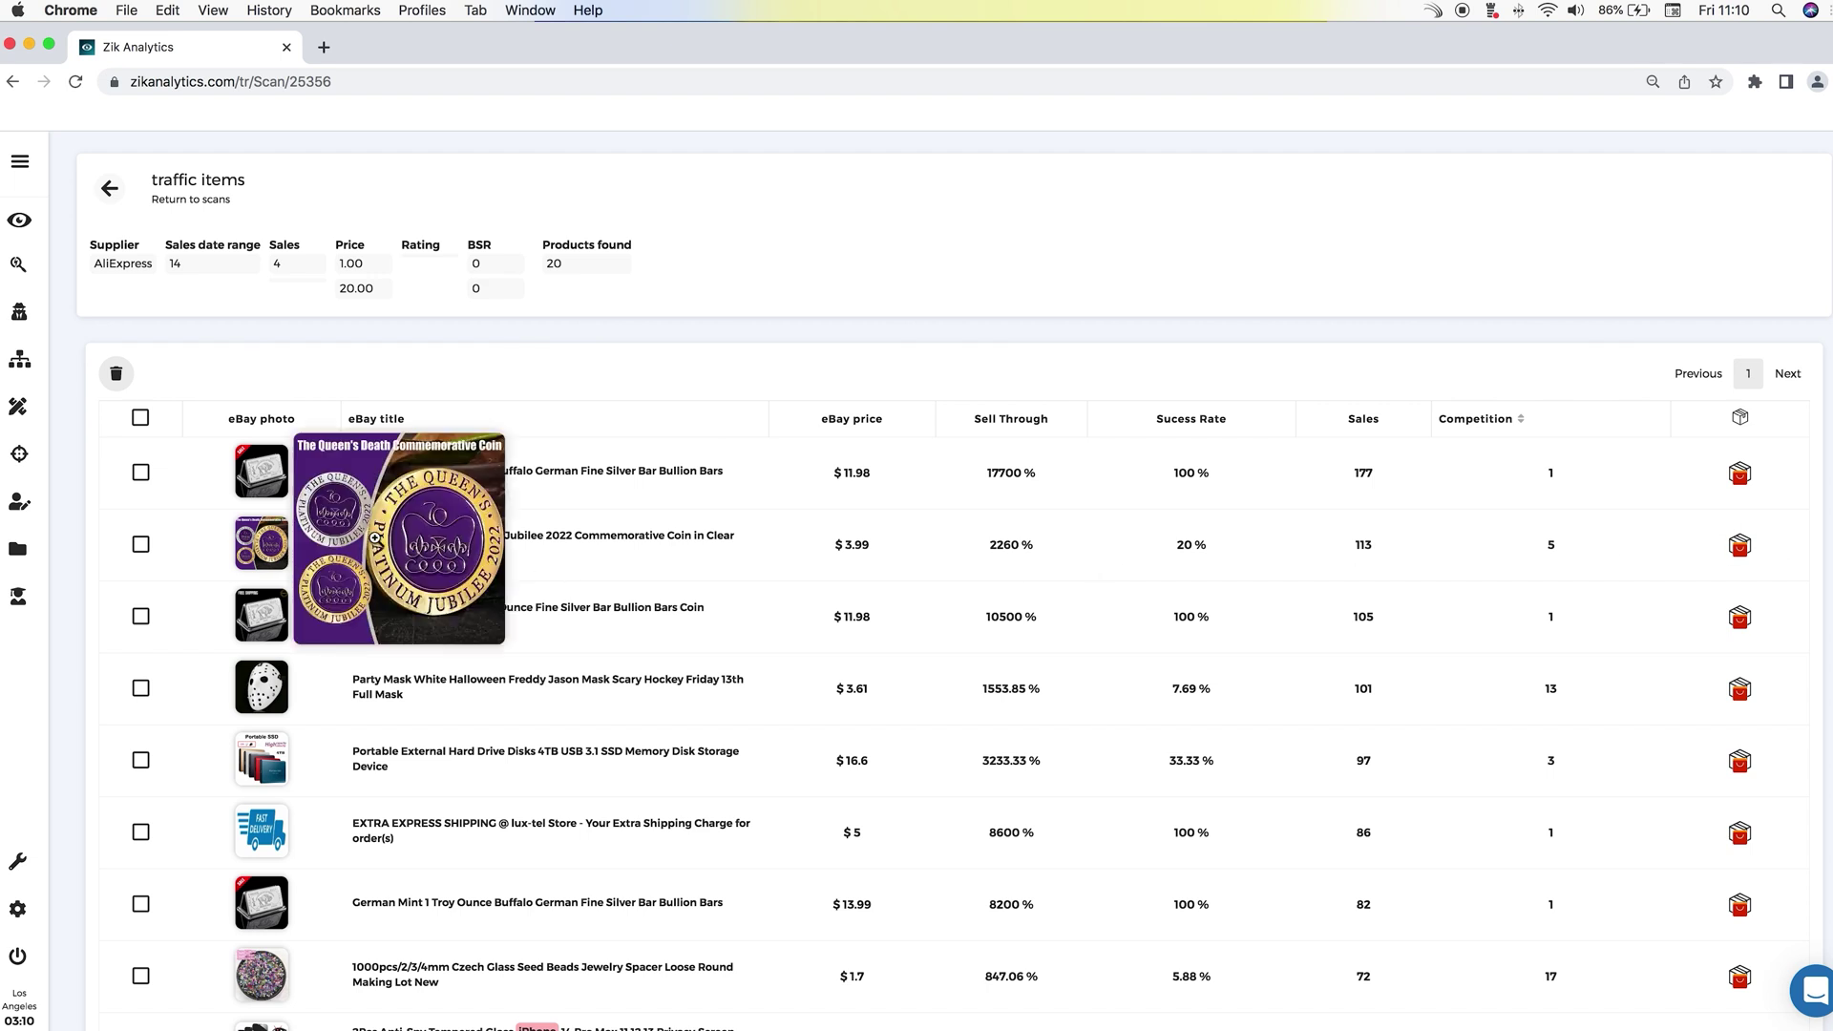
{"action": "left_click", "coordinate": [1739, 545]}
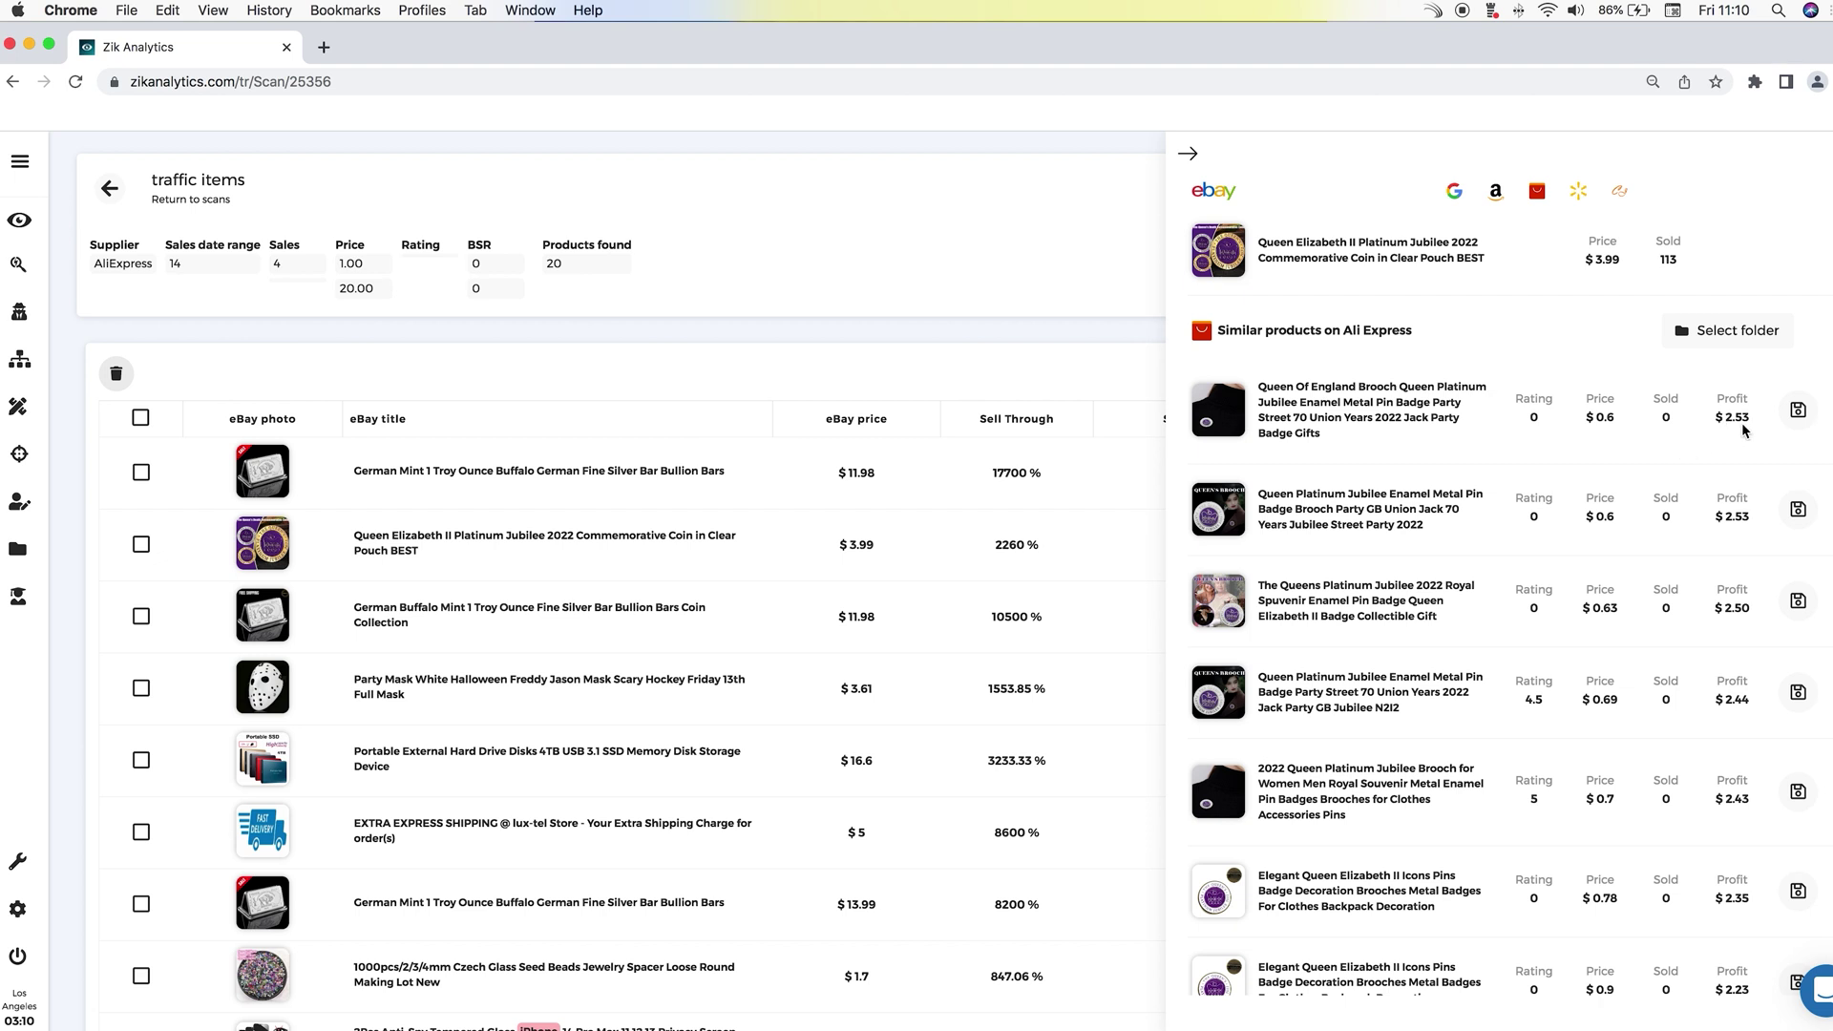
{"action": "left_click_drag", "start_coordinate": [1724, 417], "coordinate": [1746, 421]}
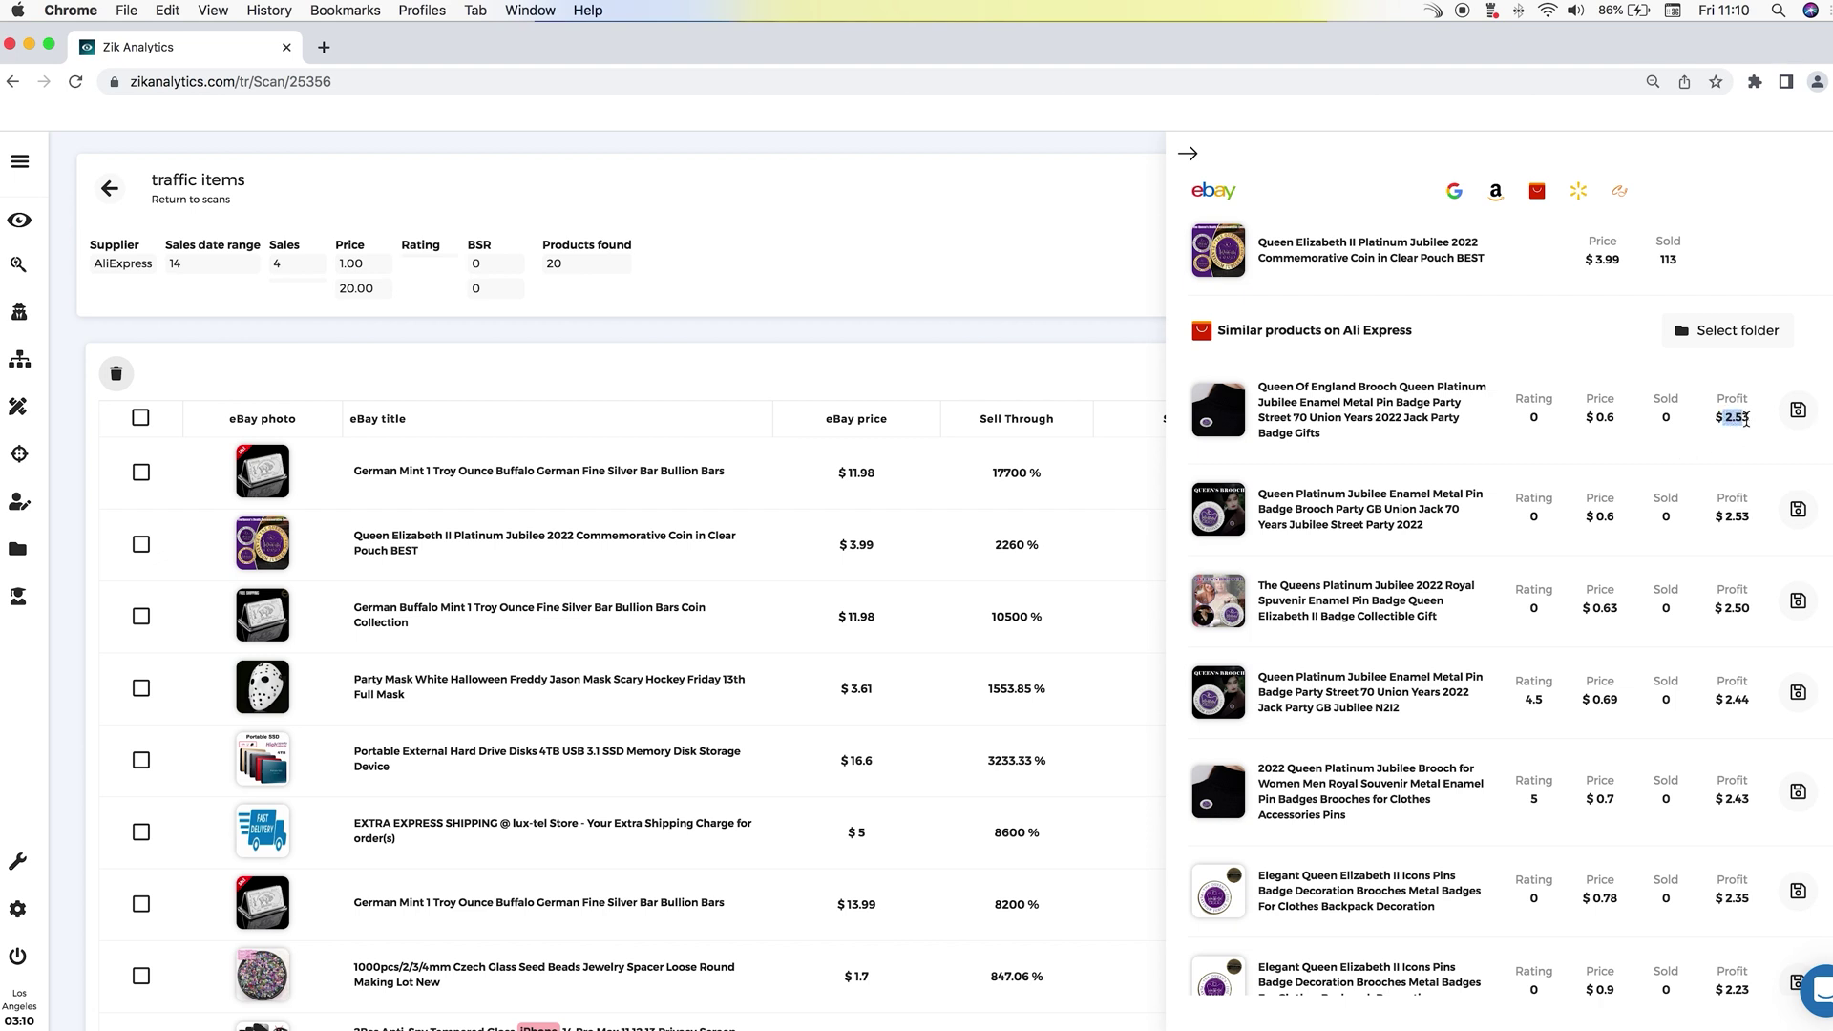
{"action": "left_click", "coordinate": [1797, 412]}
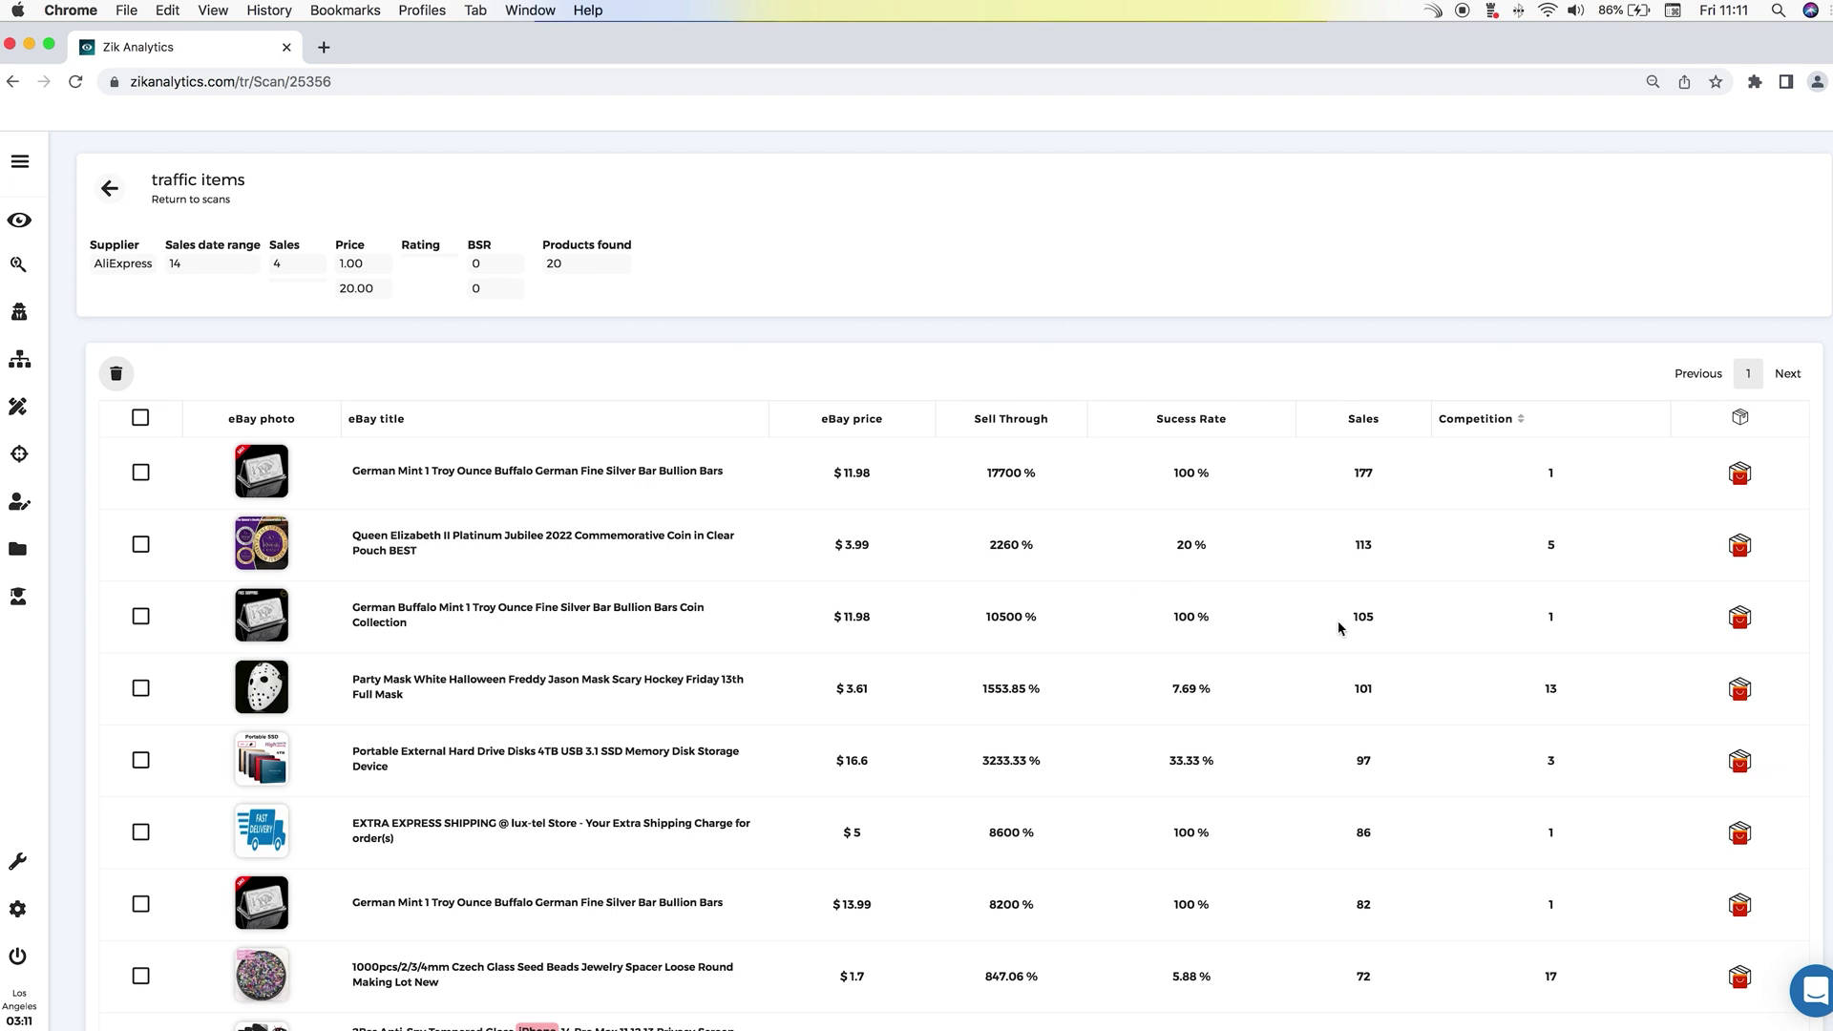
Check both saved matches in the AliExpress Unorganized folder, then go back to My Products.
{"action": "scroll", "coordinate": [475, 575], "scroll_direction": "down", "scroll_amount": 3}
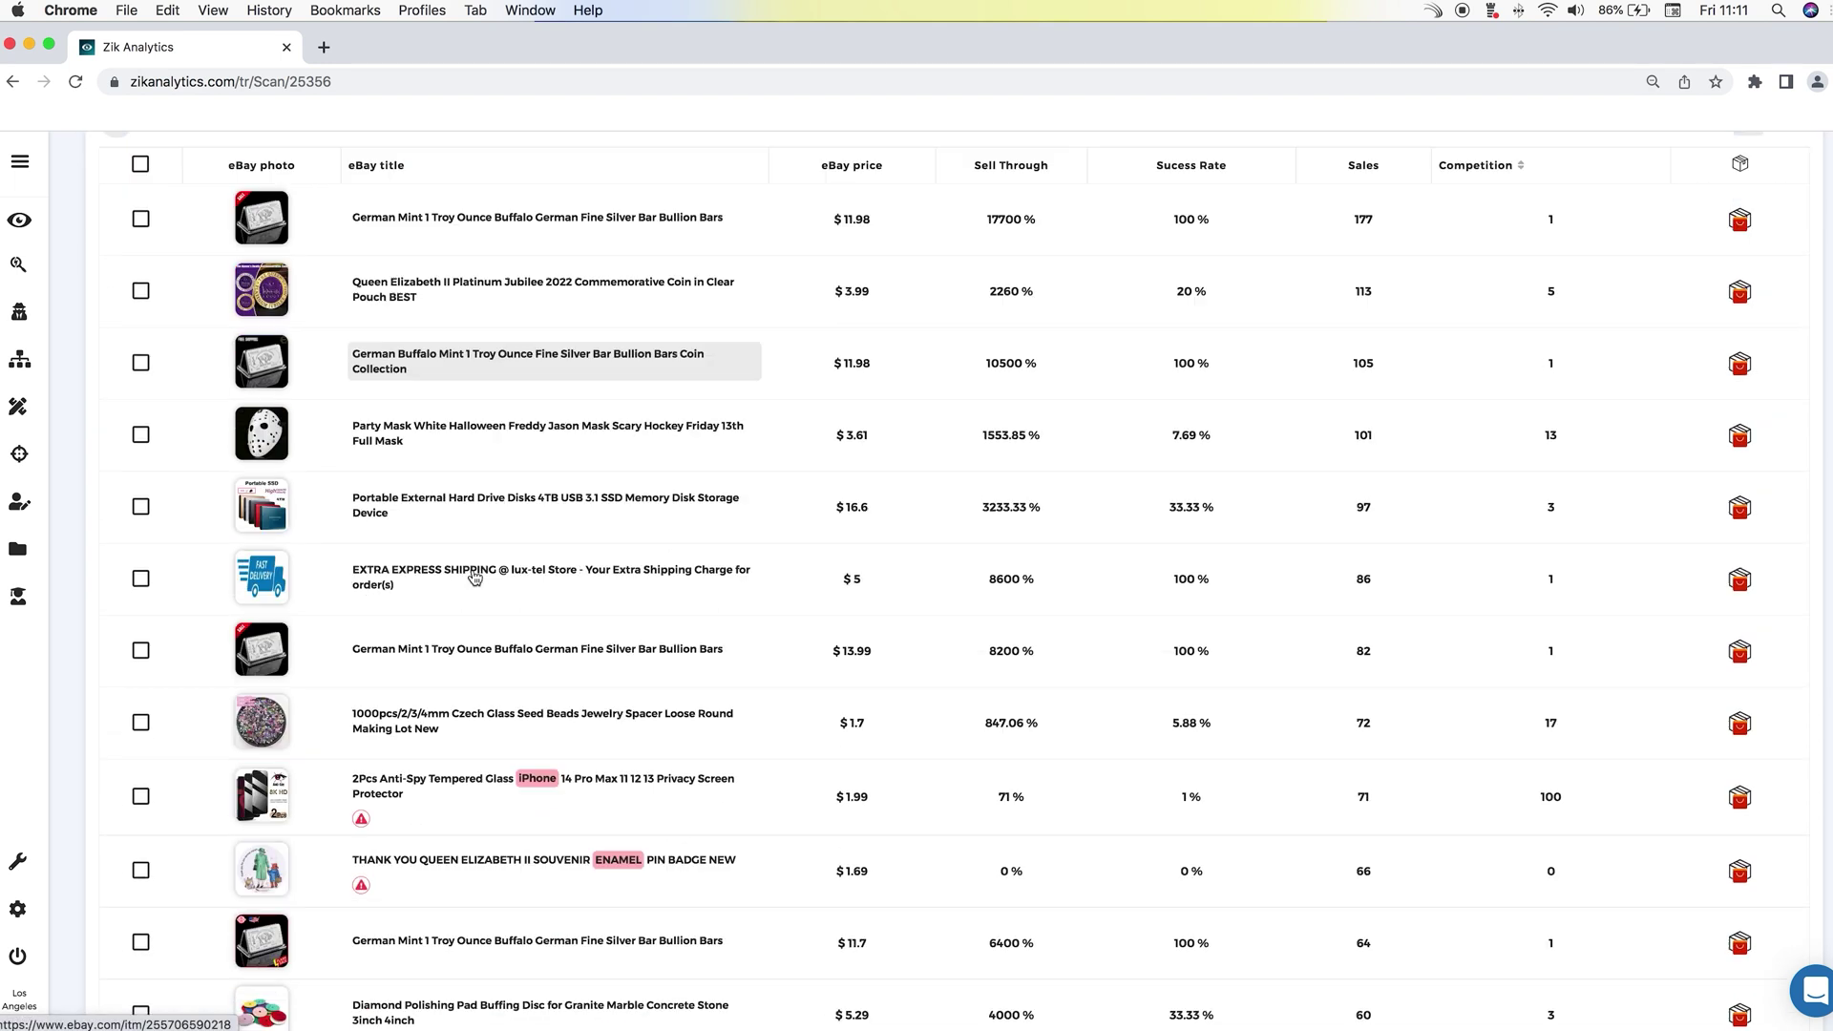
{"action": "scroll", "coordinate": [474, 575], "scroll_direction": "up", "scroll_amount": 3}
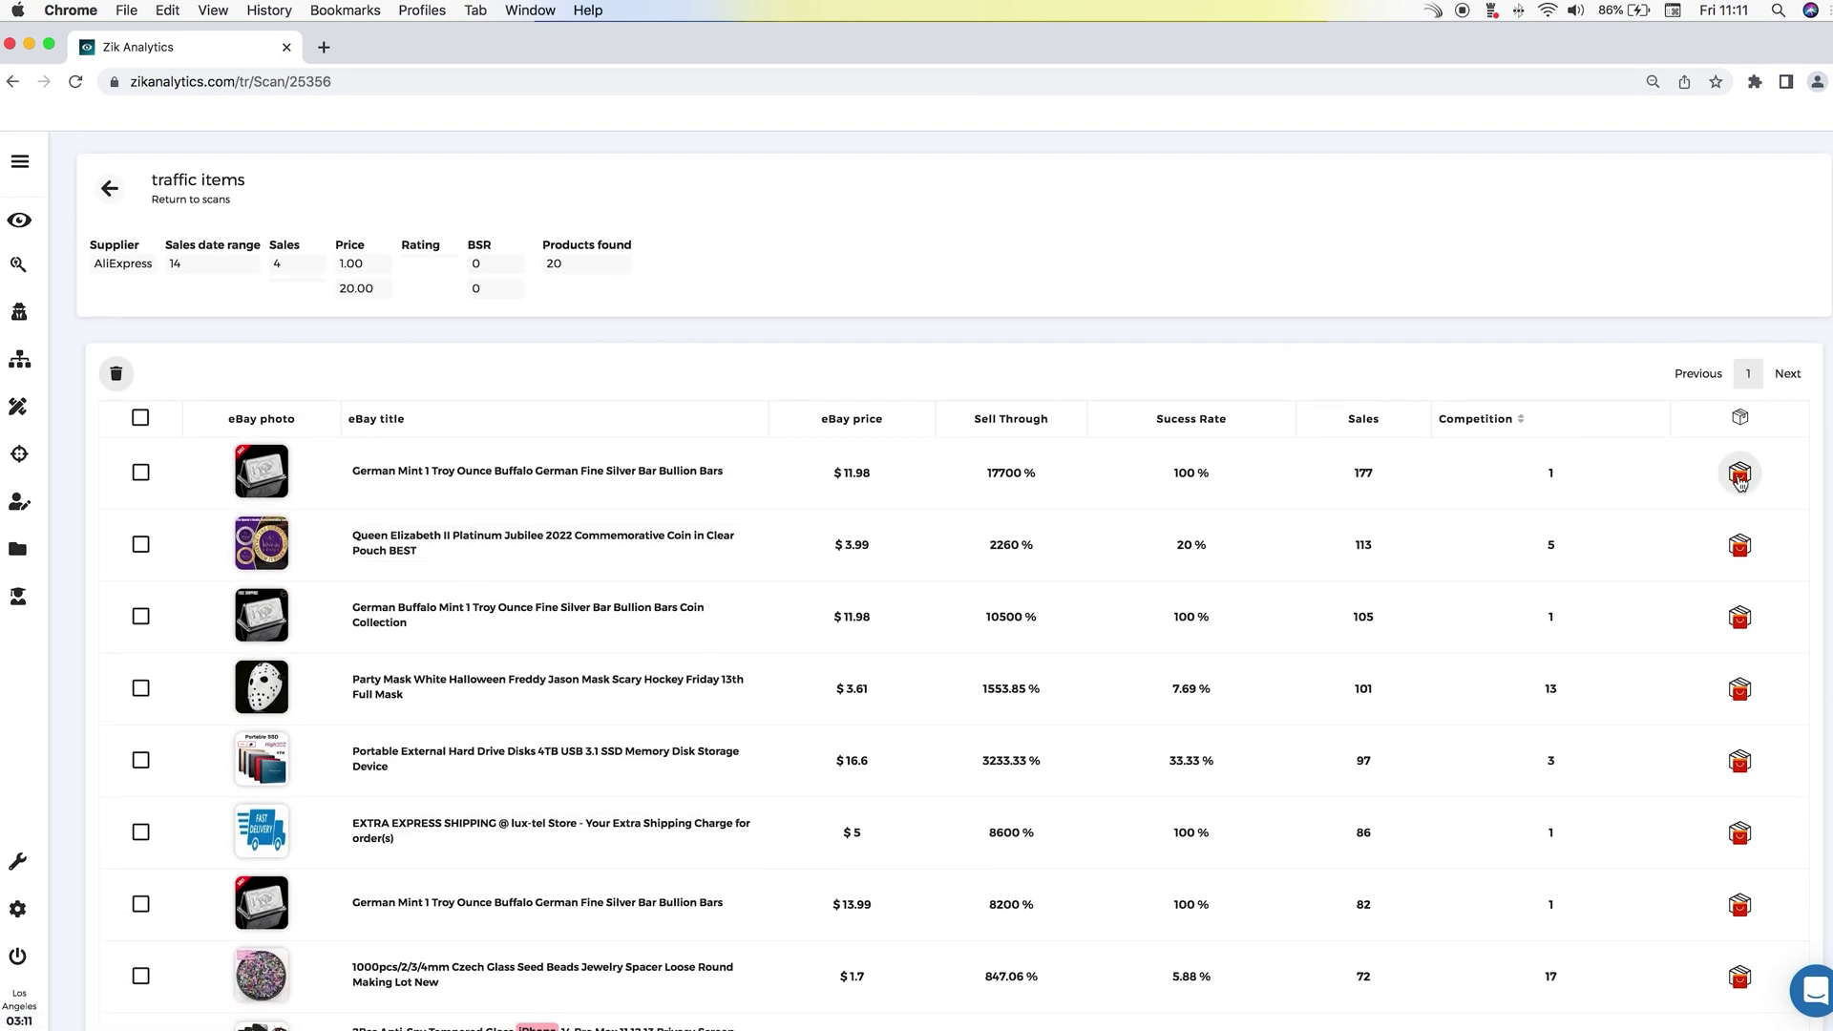
{"action": "left_click", "coordinate": [8, 551]}
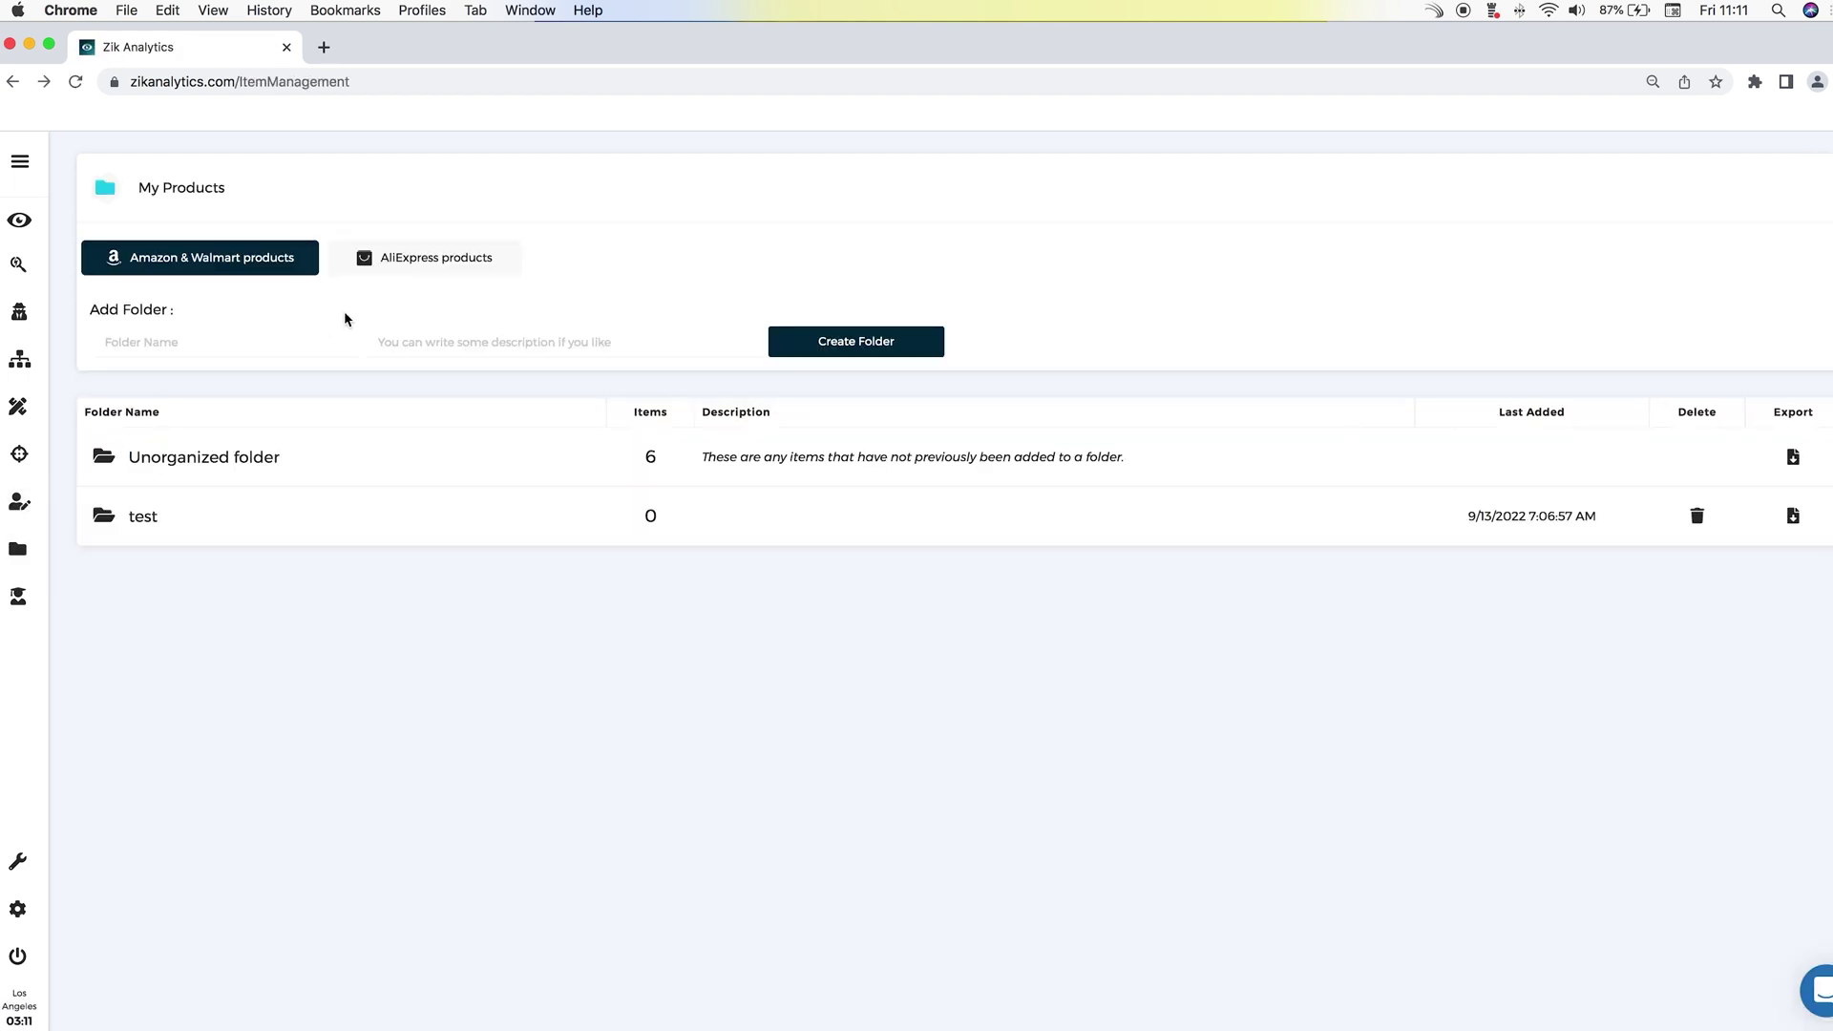
{"action": "left_click", "coordinate": [437, 267]}
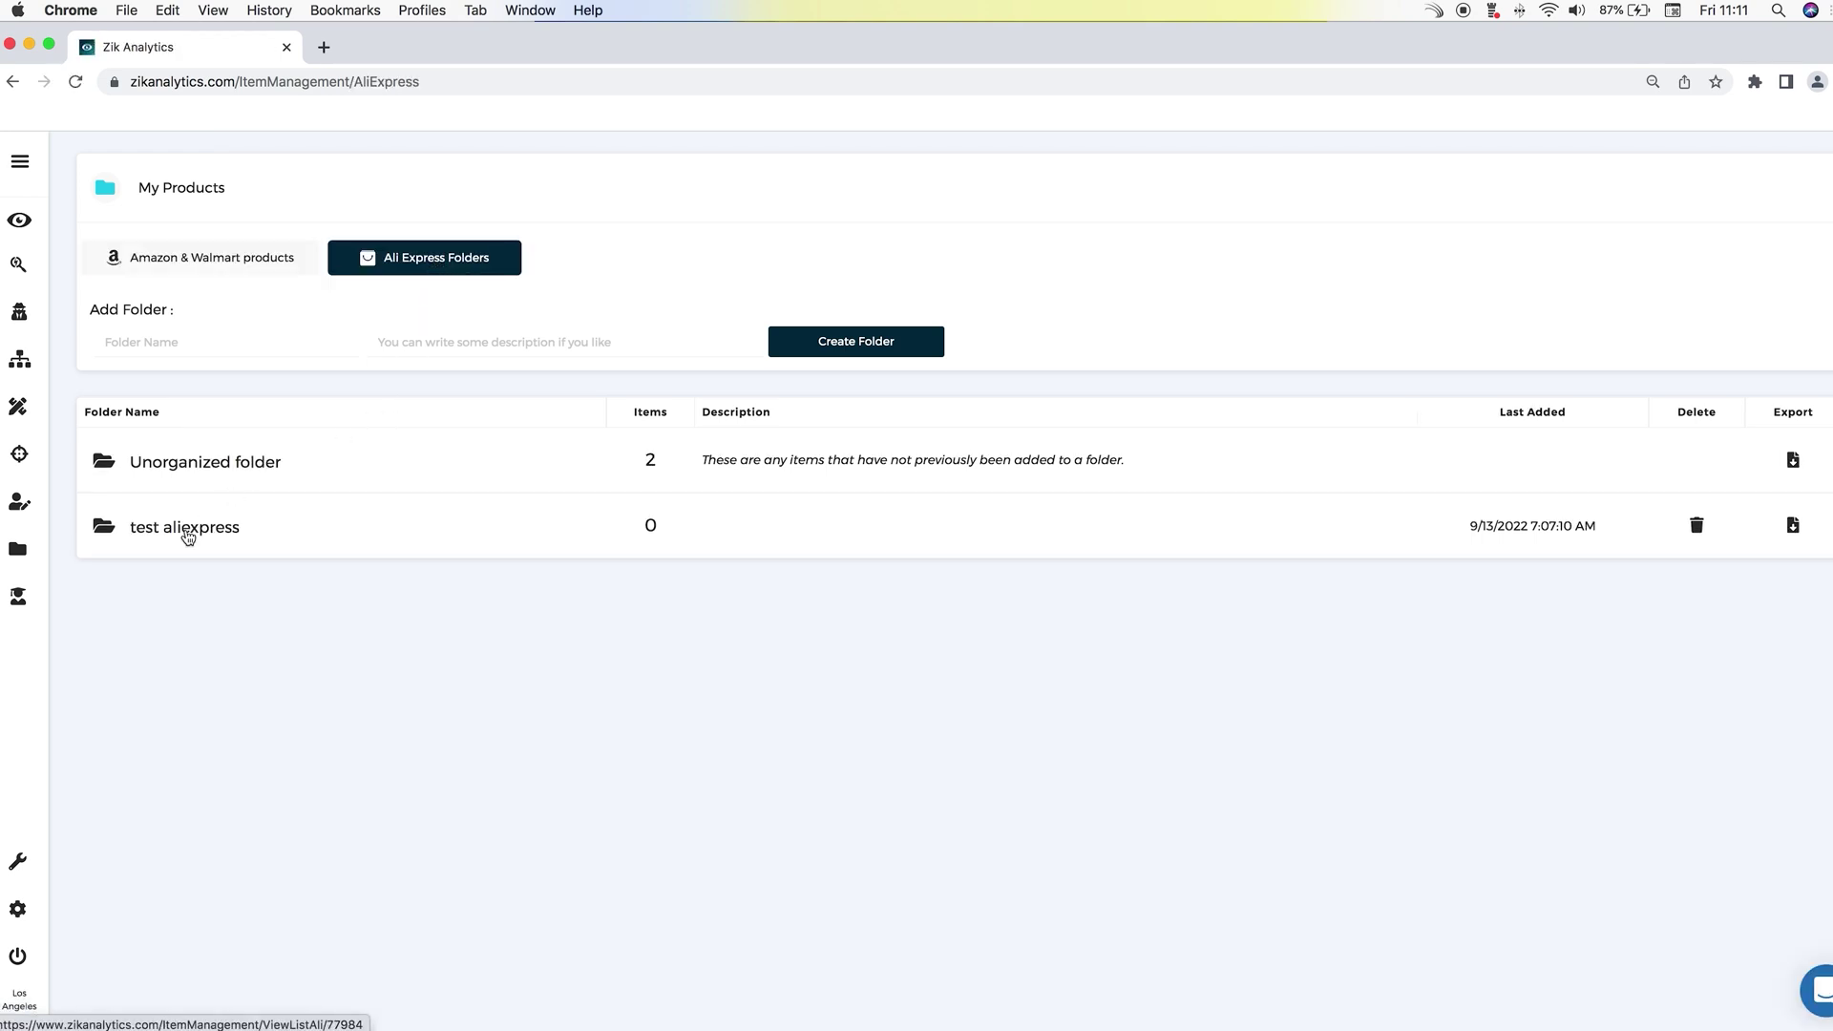
{"action": "left_click", "coordinate": [164, 468]}
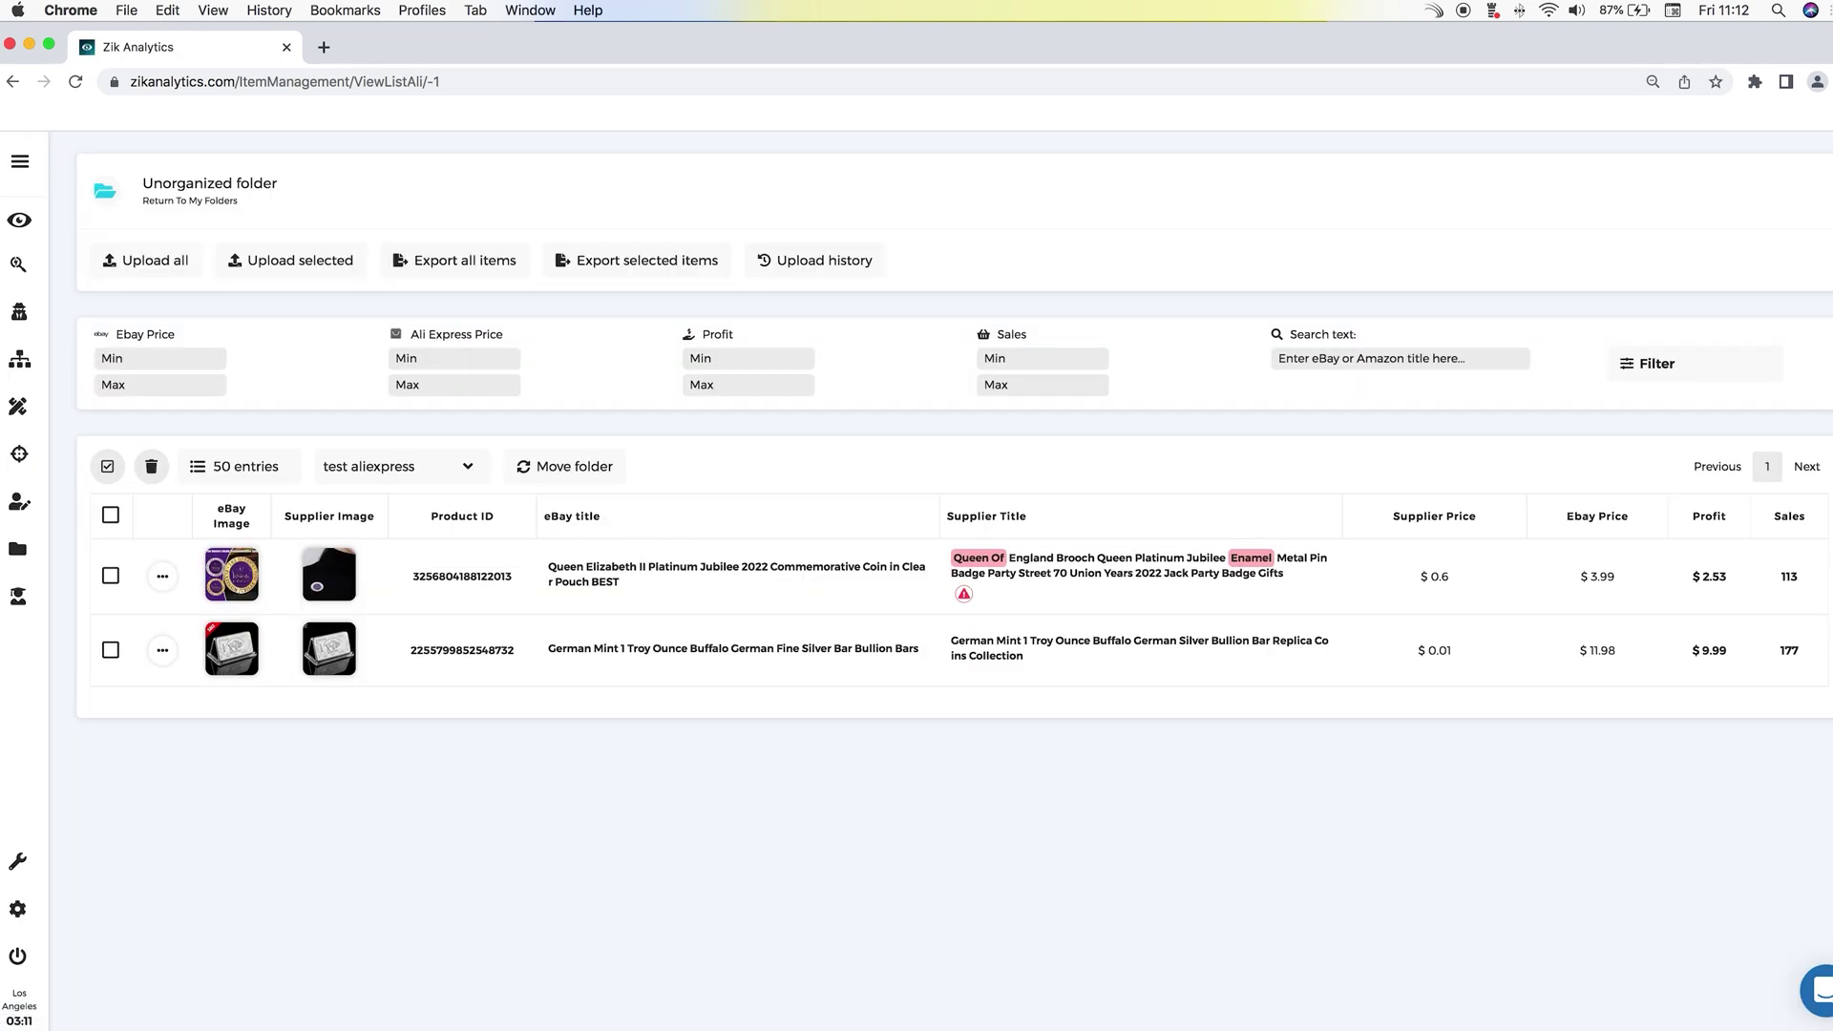
{"action": "left_click", "coordinate": [103, 192]}
Return to Autopilot and open the bread and butter scan's filters (prices 20.00–50.00).
{"action": "mouse_move", "coordinate": [19, 454]}
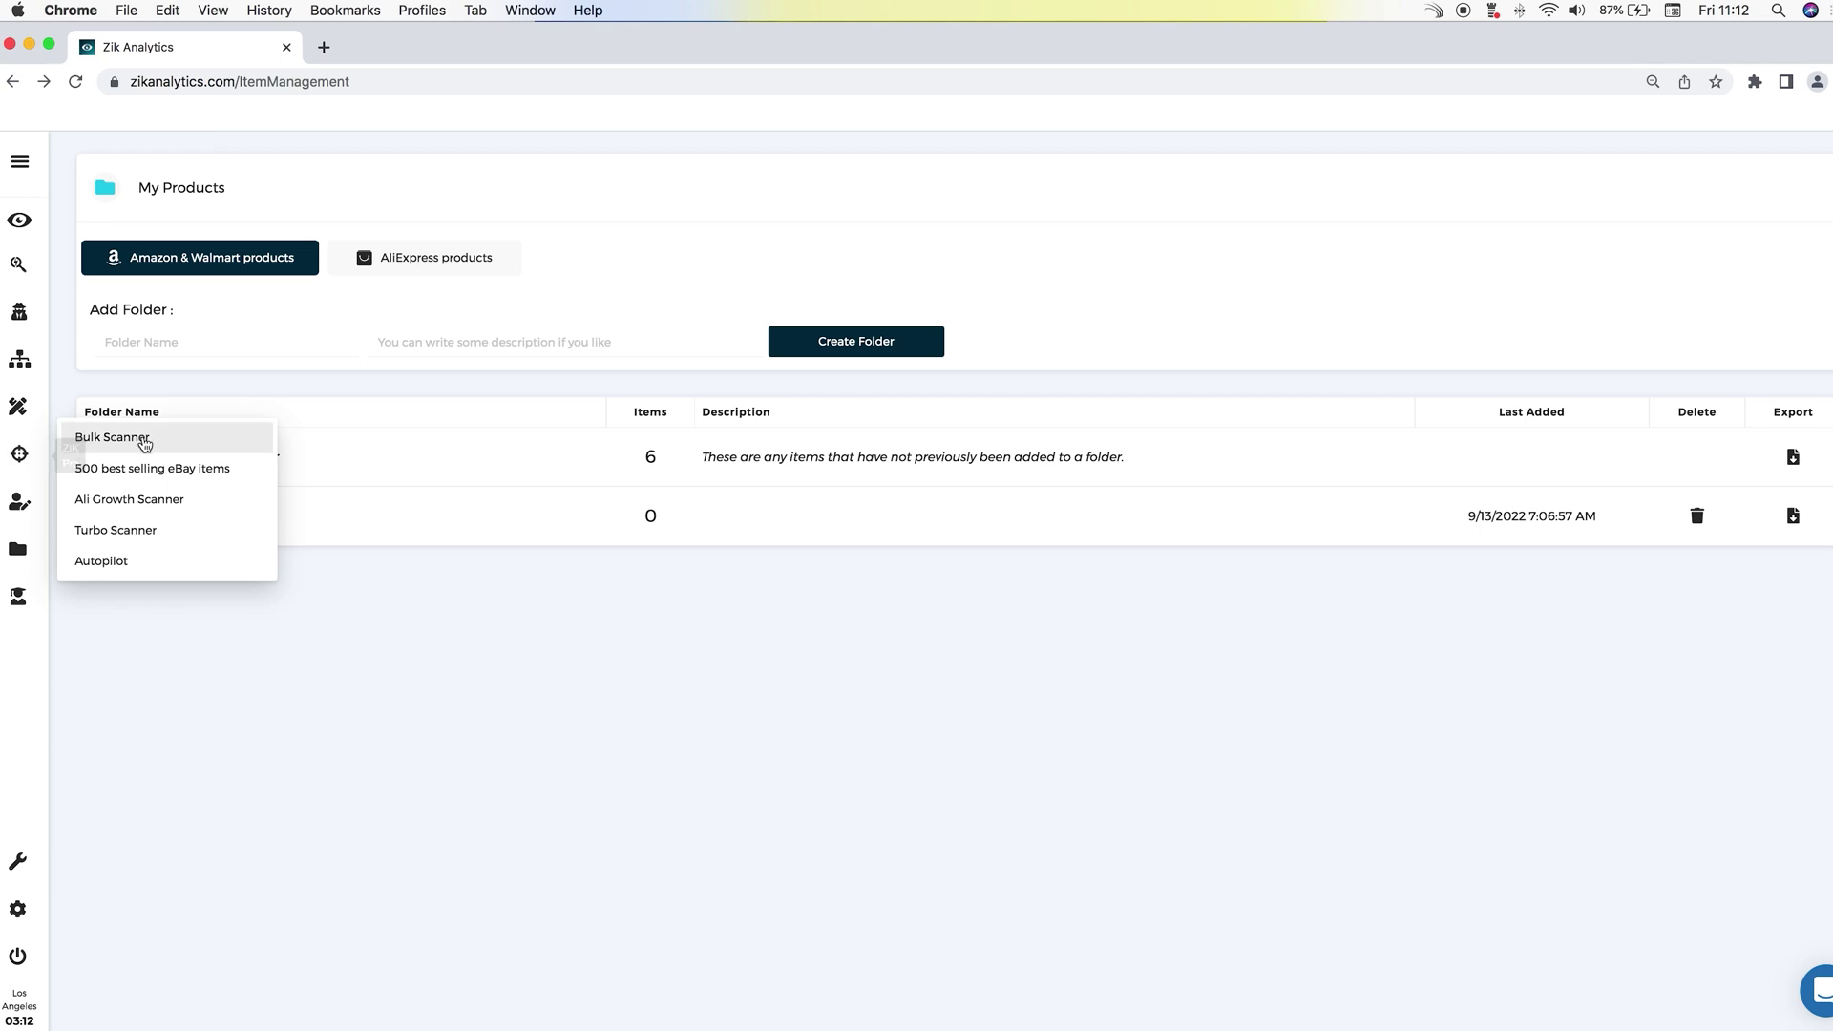
{"action": "left_click", "coordinate": [178, 561]}
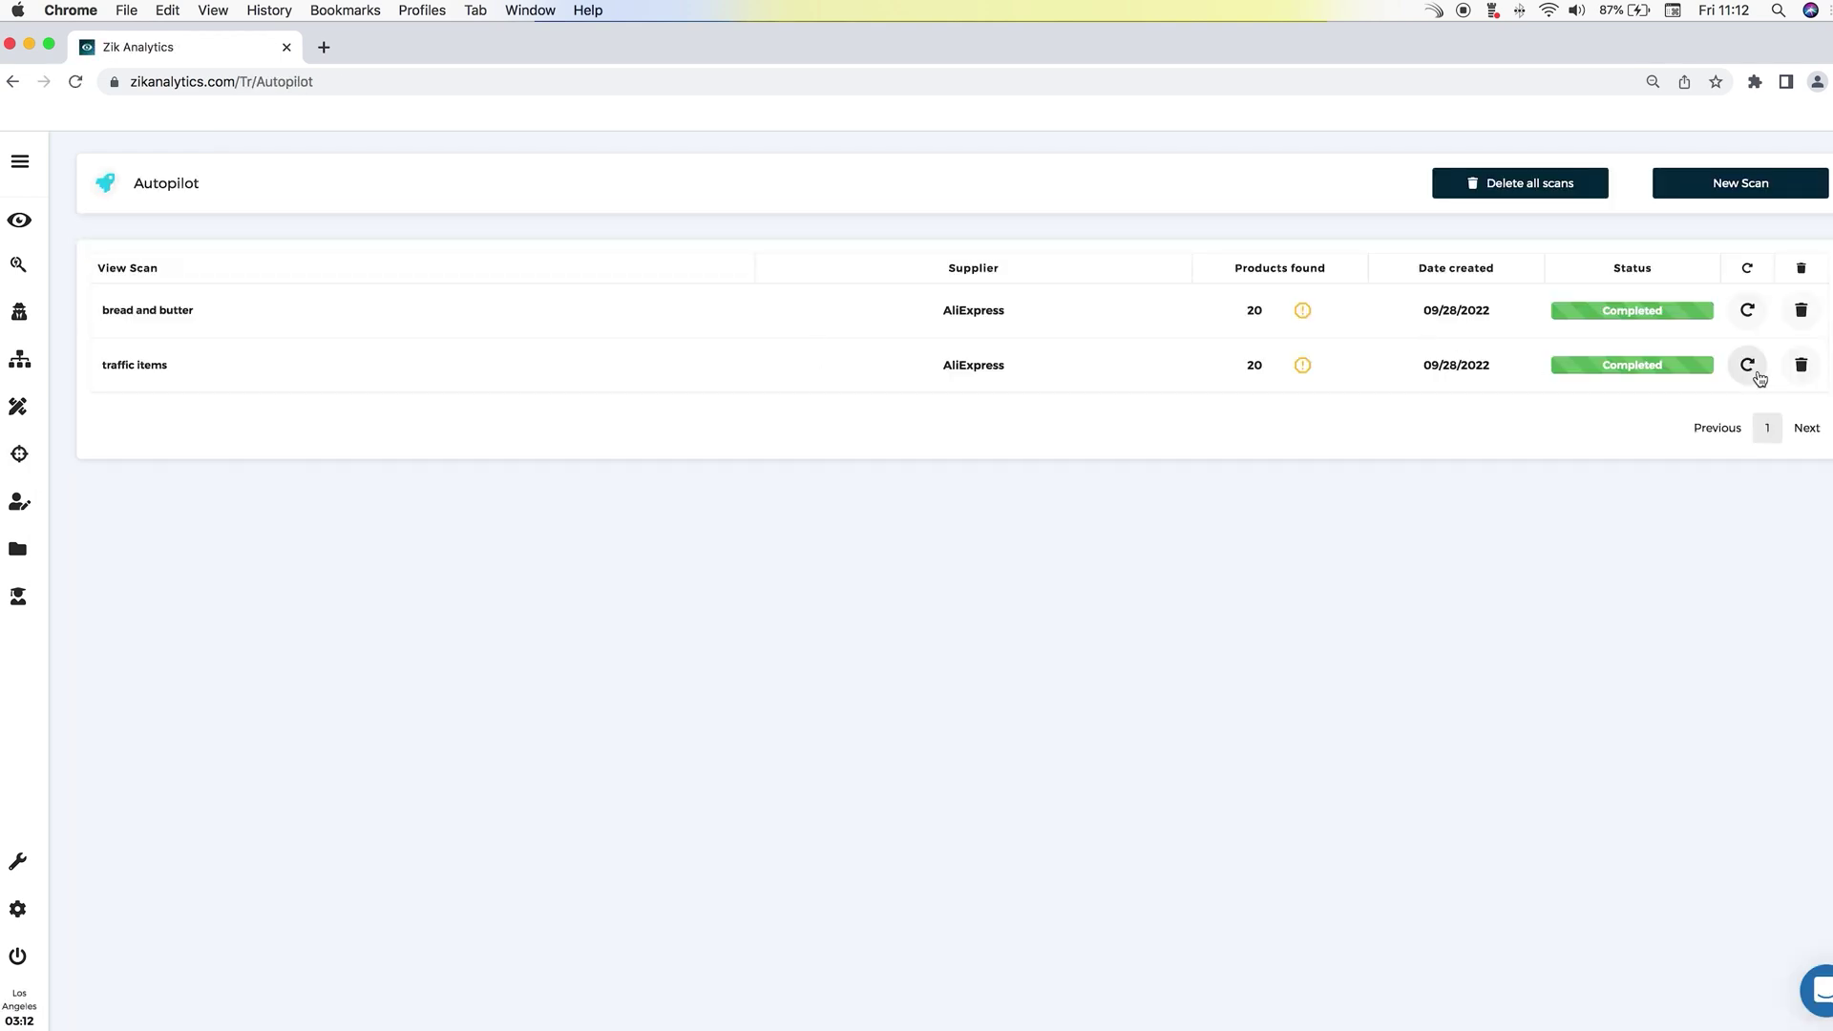
{"action": "left_click", "coordinate": [1756, 309]}
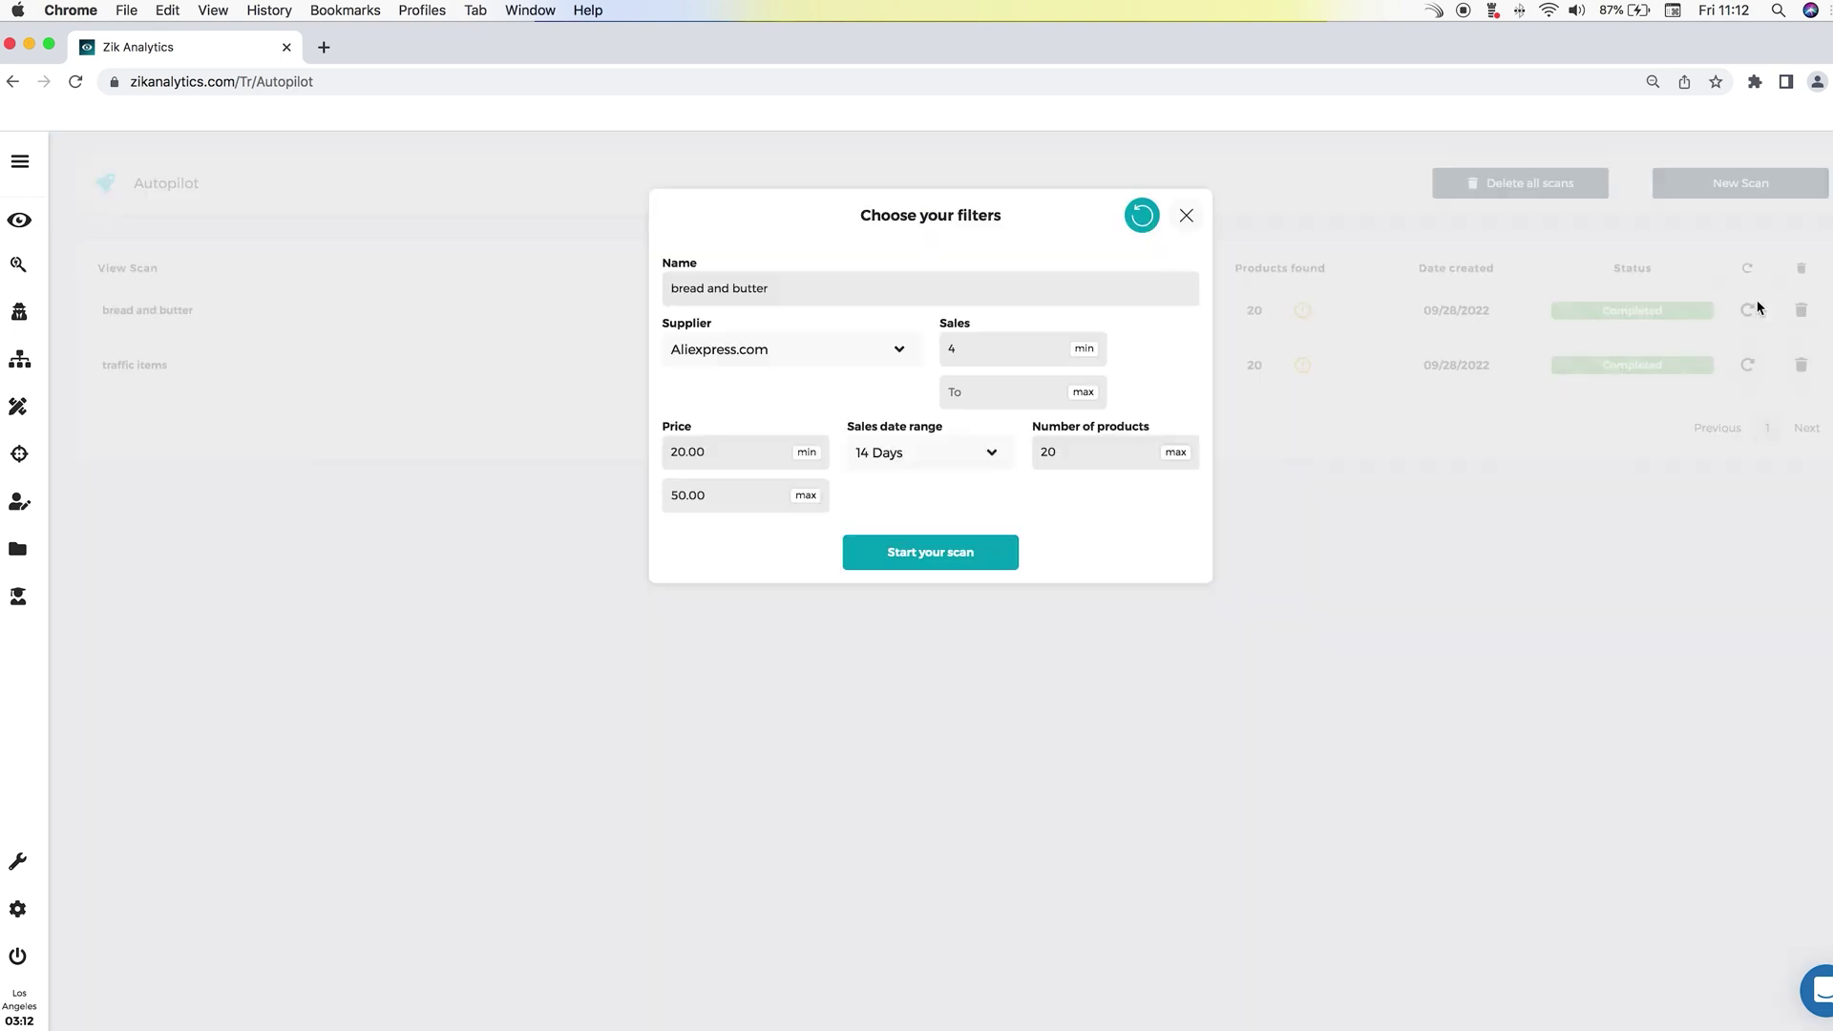